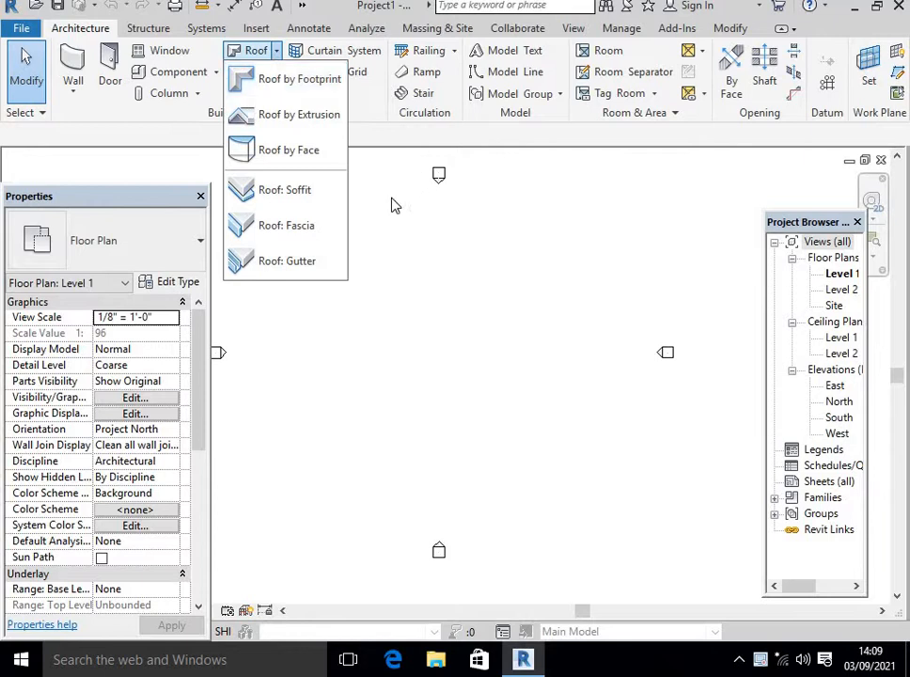
click(392, 201)
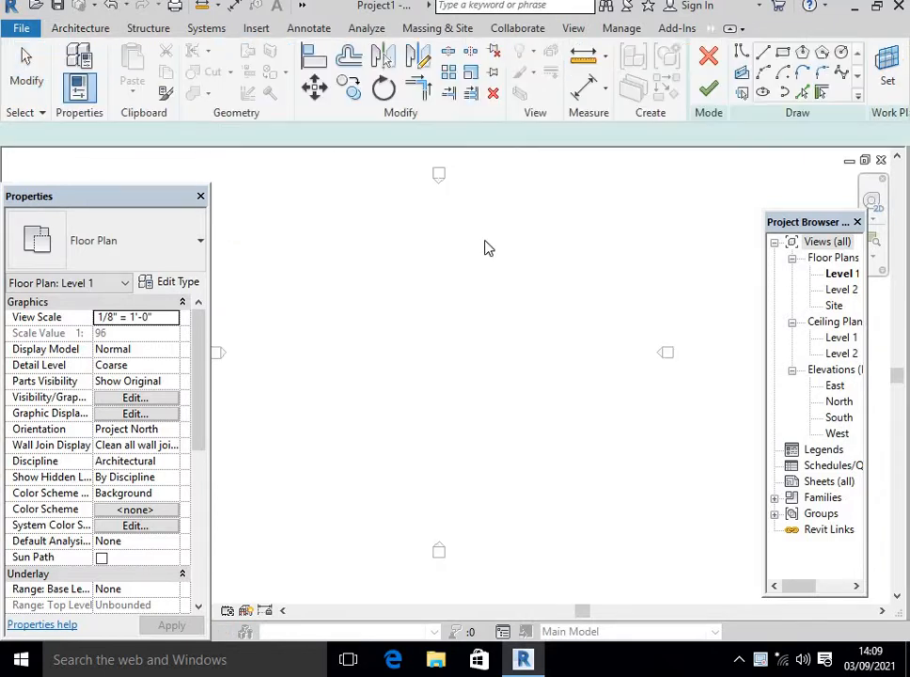
key(u)
key(n)
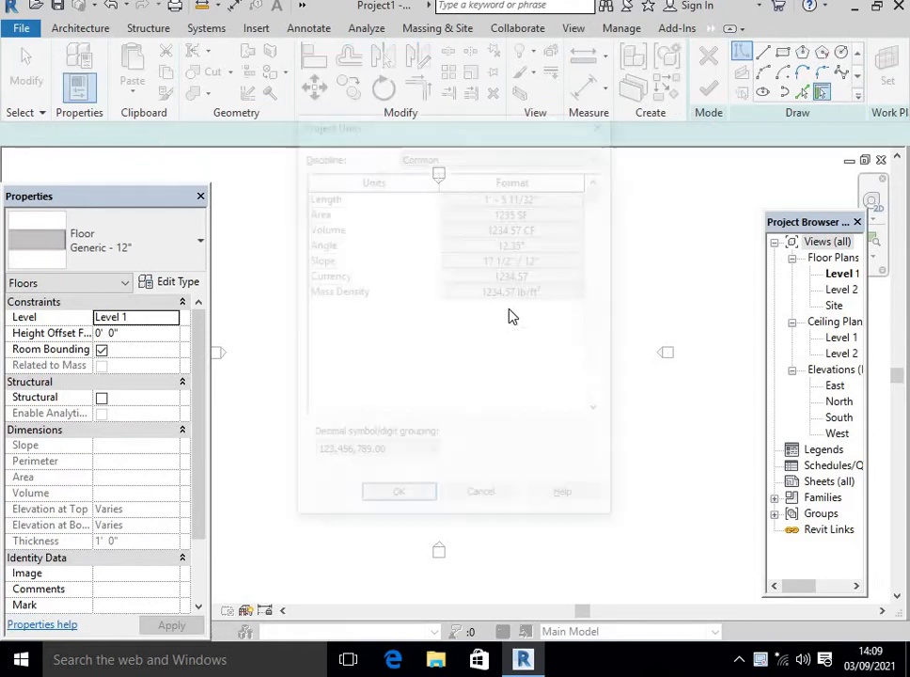
key(Escape)
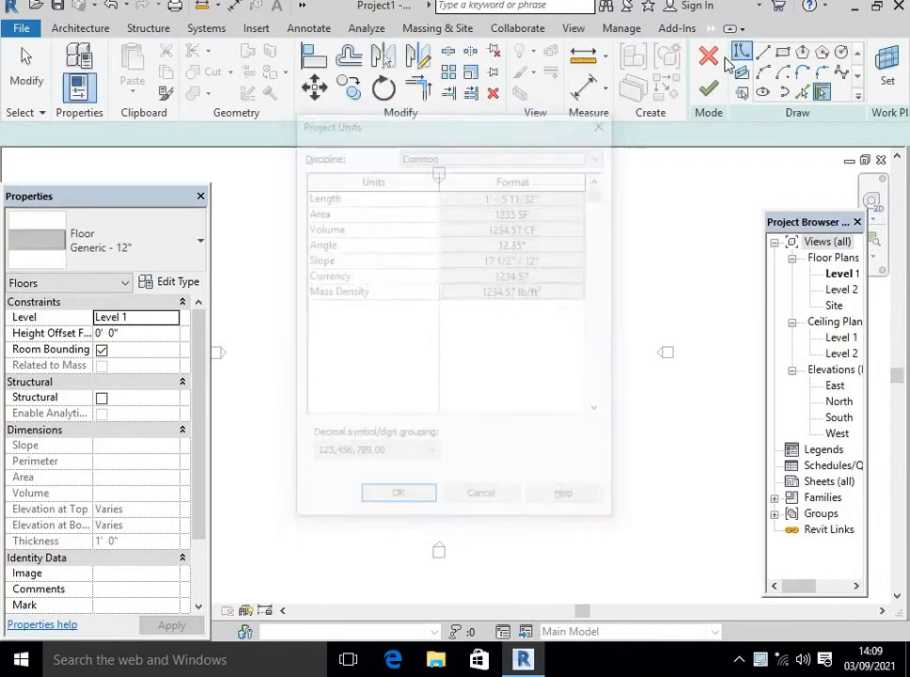
Create a rectangular Generic - 12" floor about 52' by 36' on Level 1, between the elevation markers
click(386, 279)
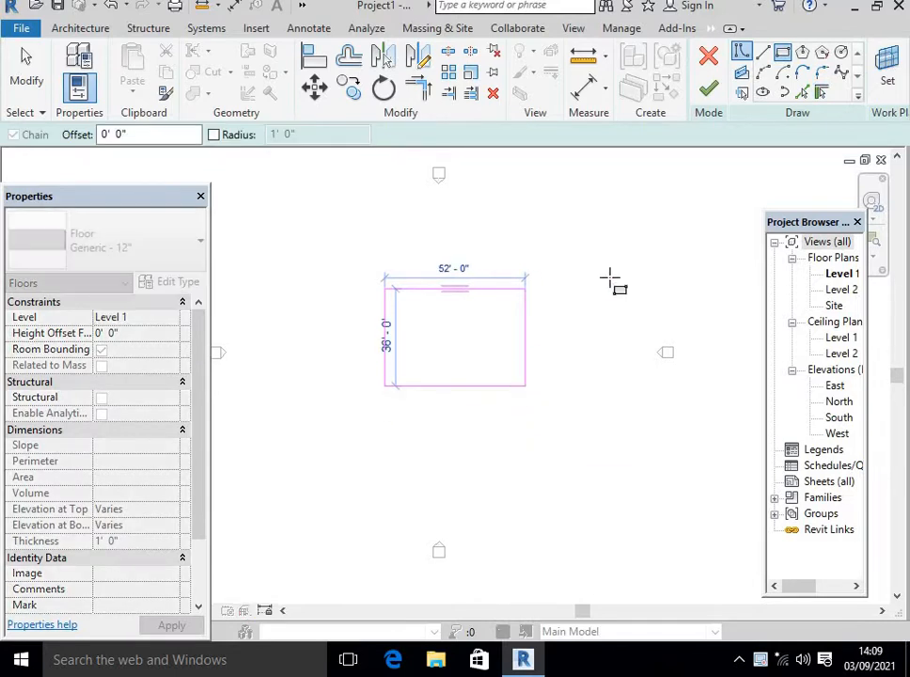
click(524, 385)
click(709, 88)
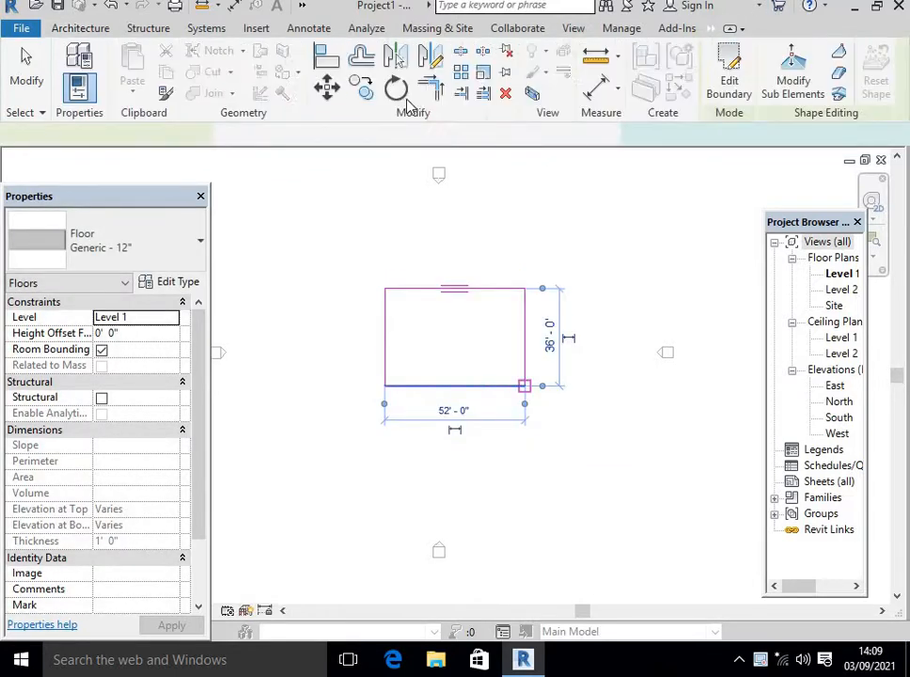
click(302, 7)
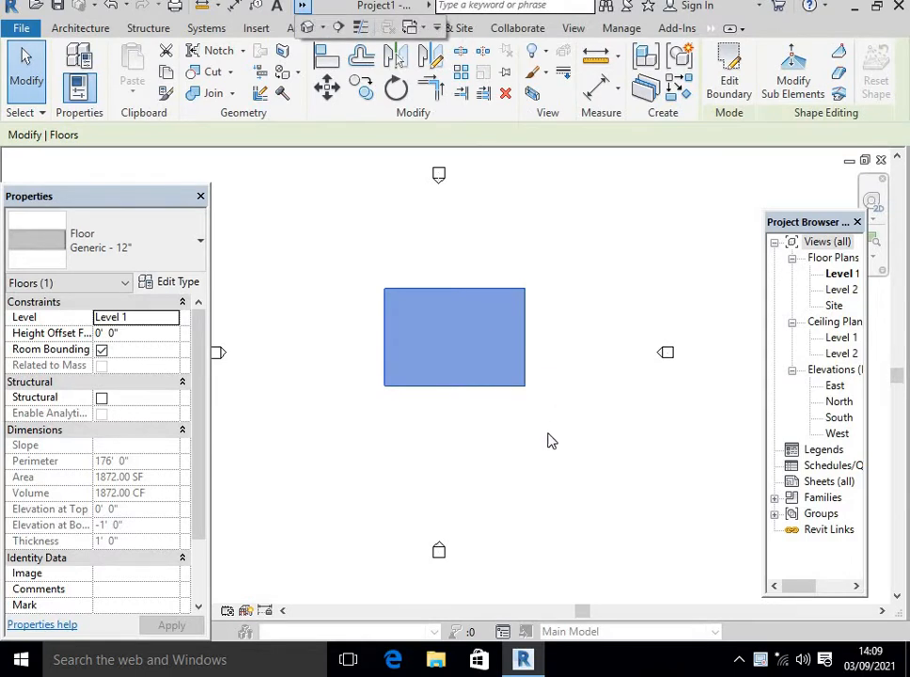
click(582, 266)
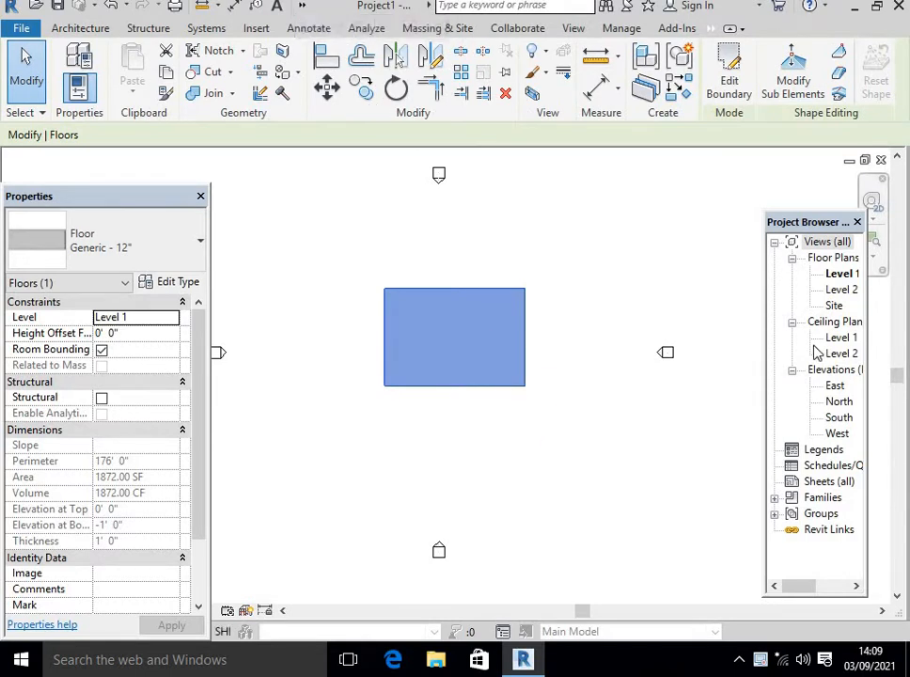
In the East elevation, add two levels above Level 2, each offset 10' 0" from the level below it
double_click(834, 386)
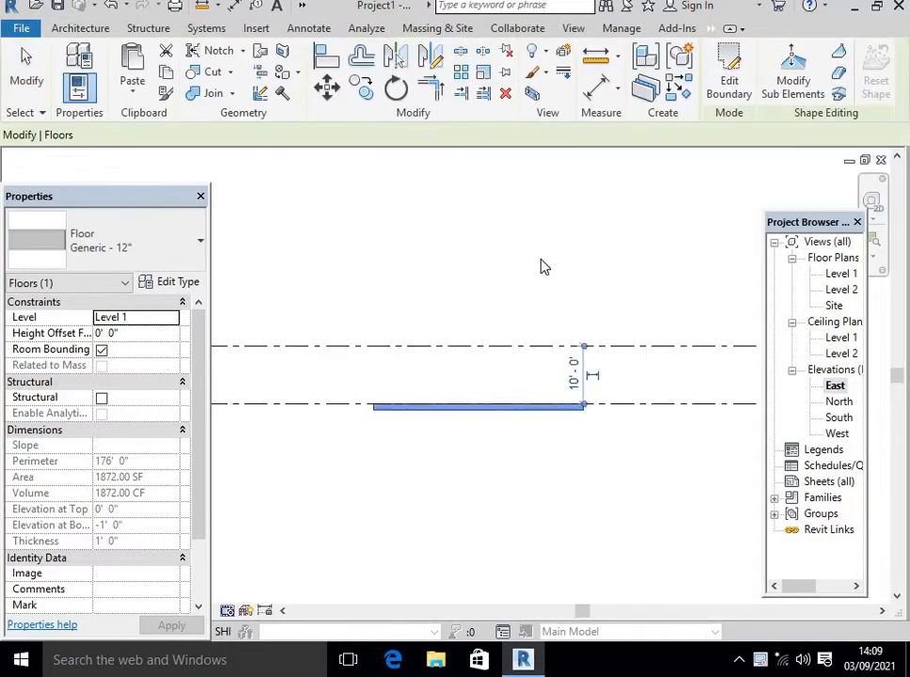
scroll(602, 283, down, 2)
middle_drag(599, 313, 464, 324)
click(560, 280)
scroll(576, 319, up, 5)
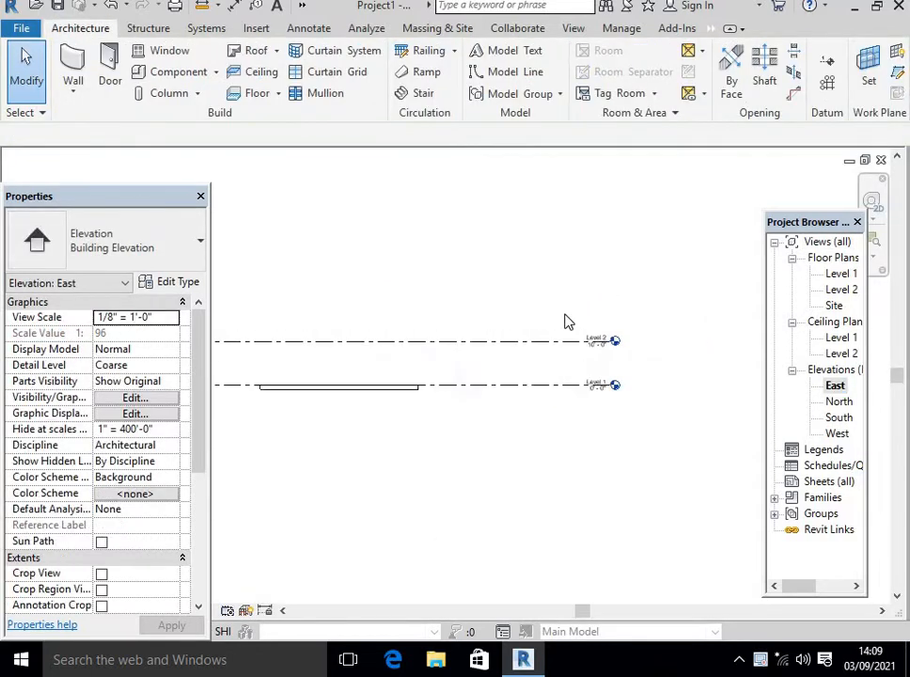
scroll(438, 233, down, 1)
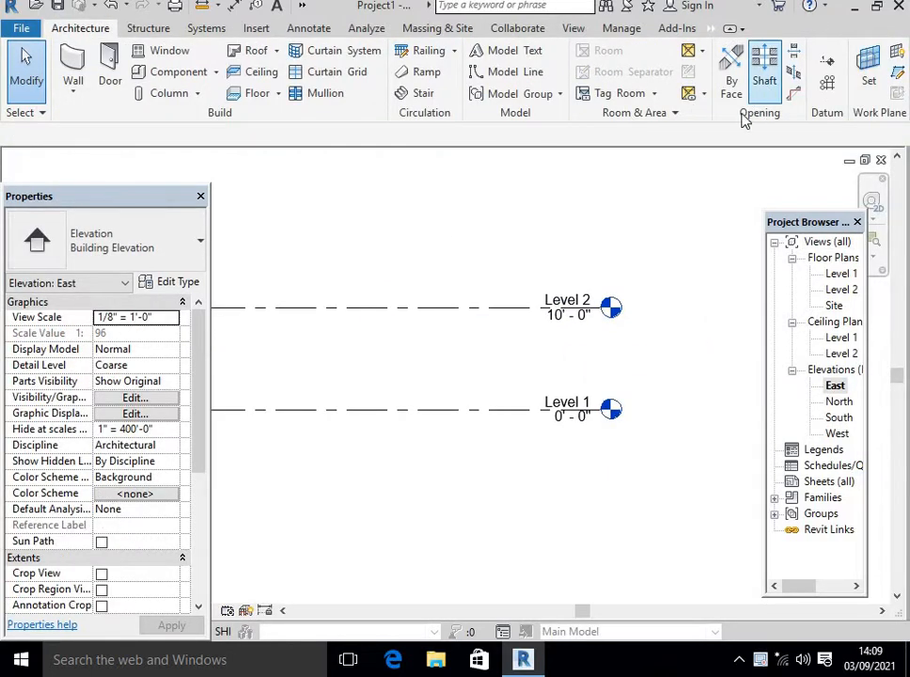
key(l)
key(l)
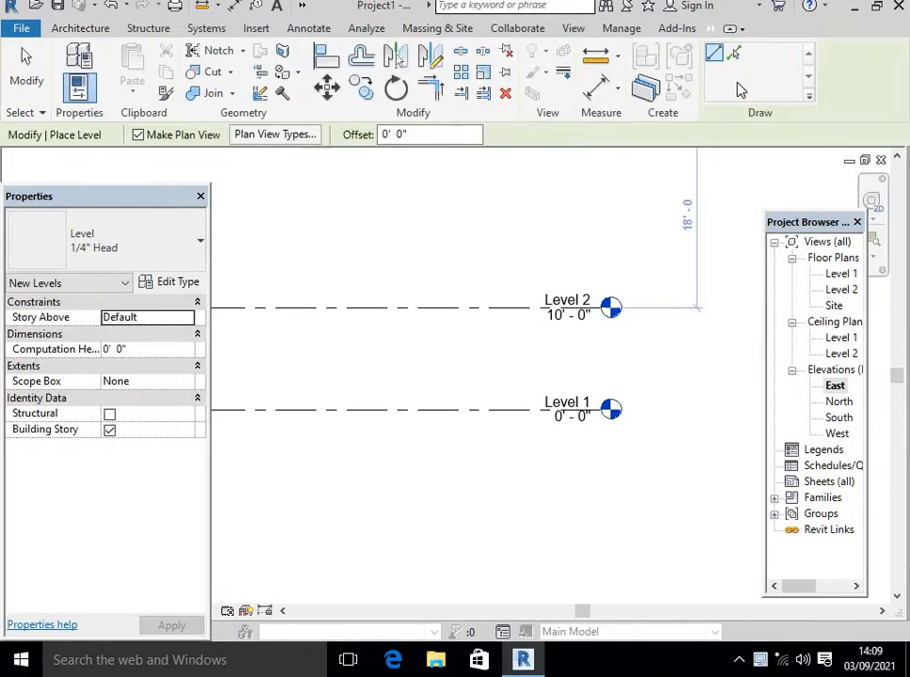
click(732, 55)
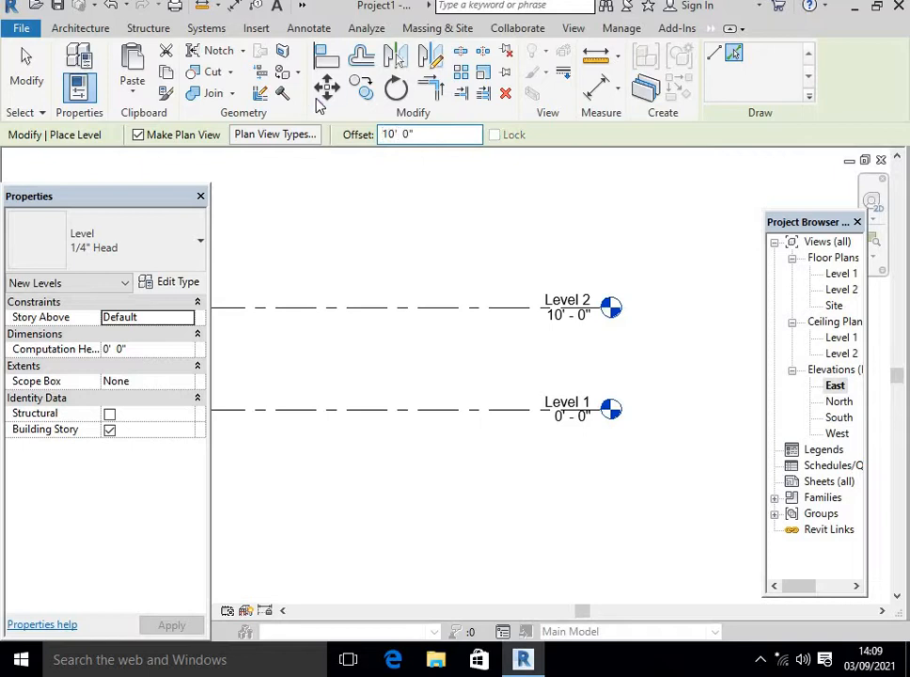
click(449, 242)
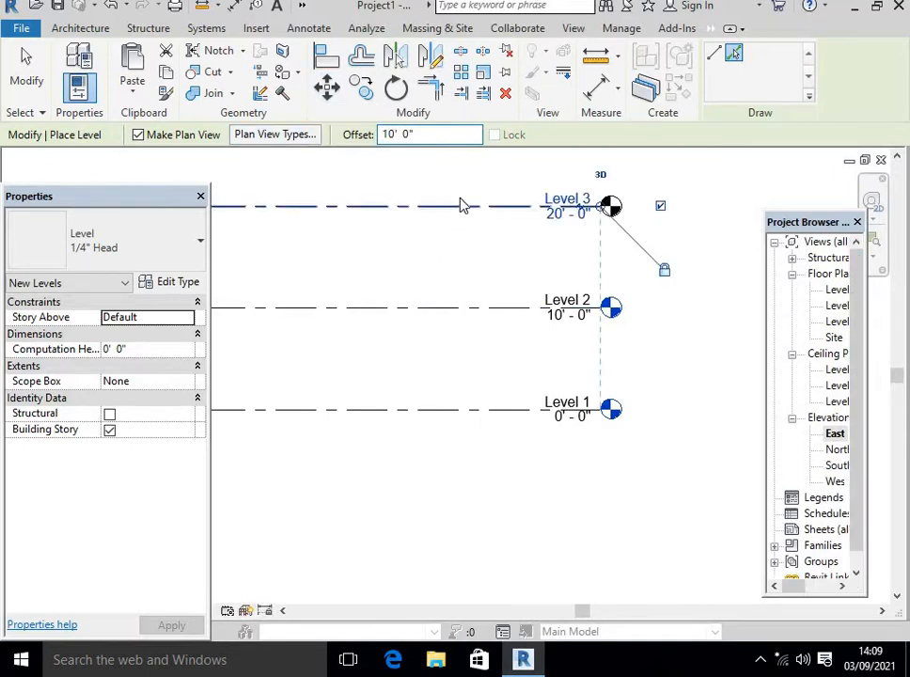
click(463, 210)
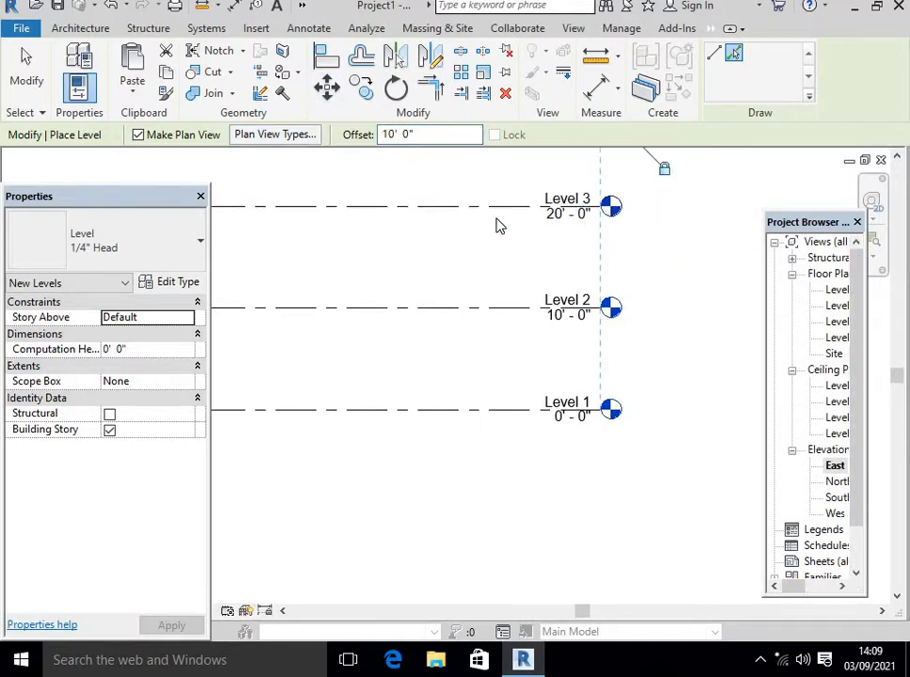
From the Level 1 floor plan, copy the floor and paste it aligned to Level 2 and Level 3
double_click(837, 294)
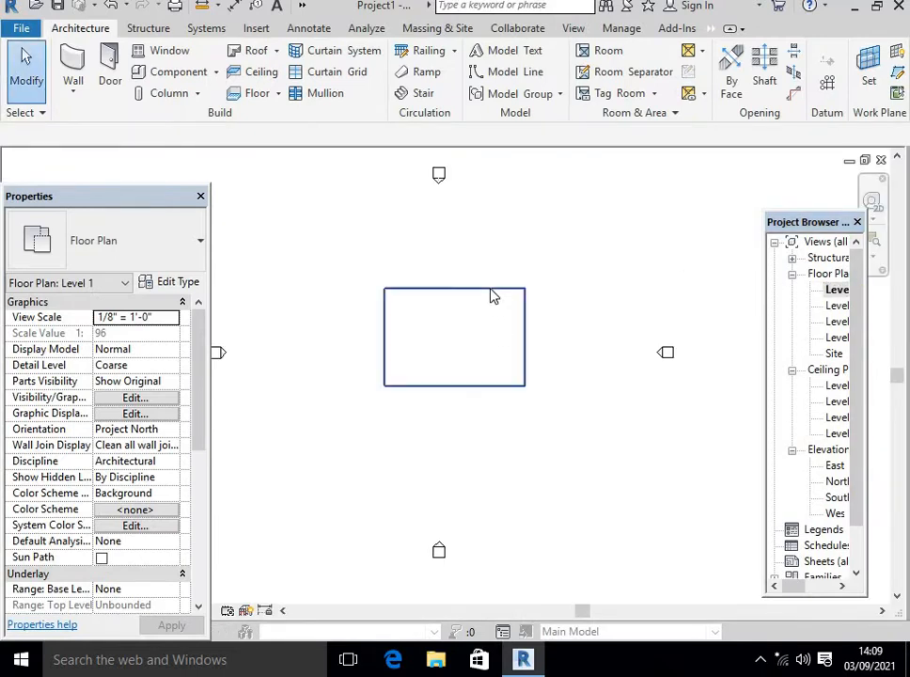
click(490, 288)
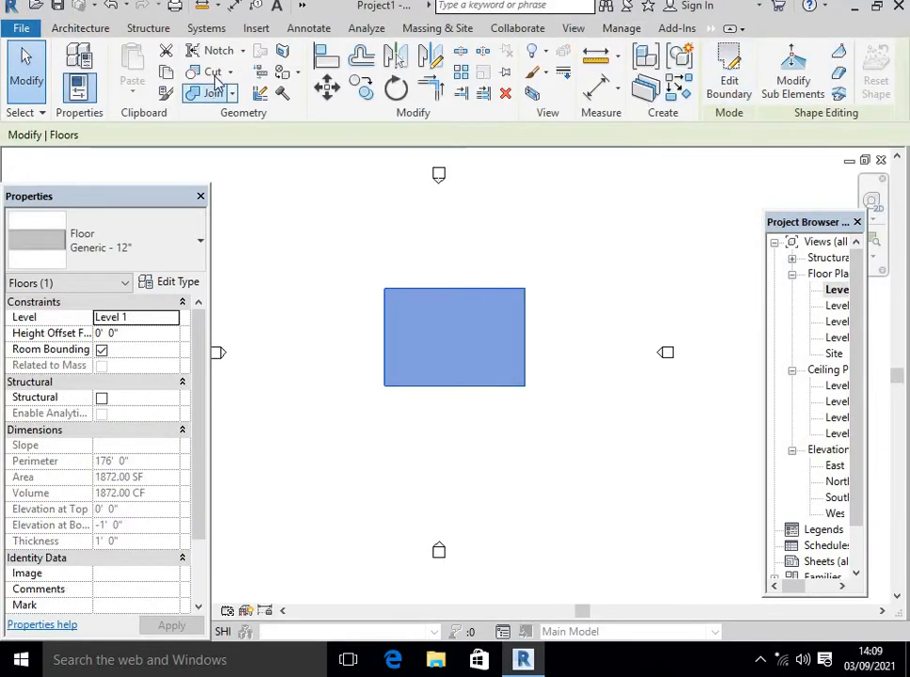
click(164, 73)
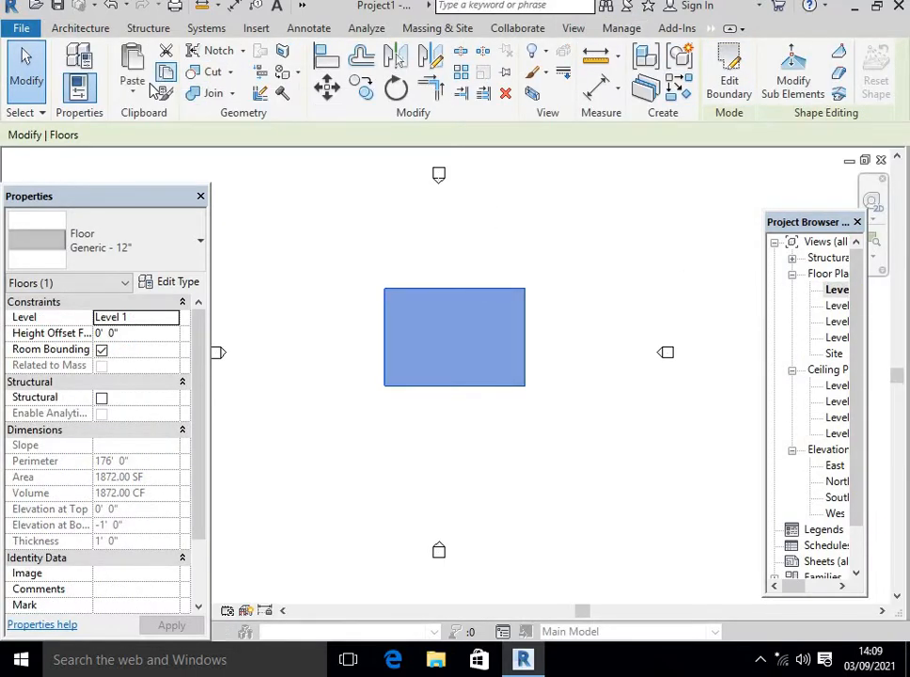
click(132, 95)
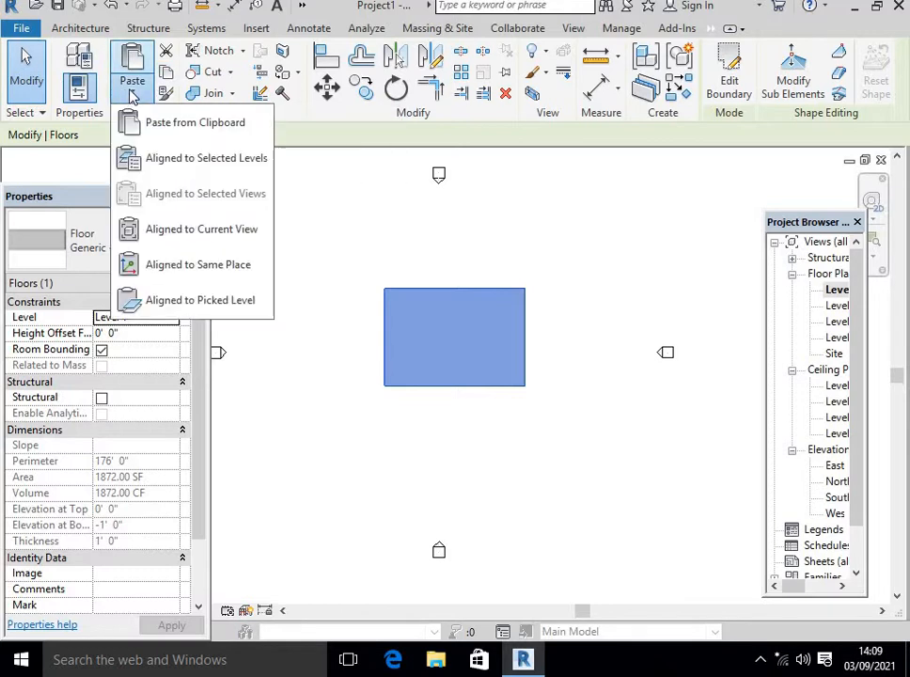
click(167, 158)
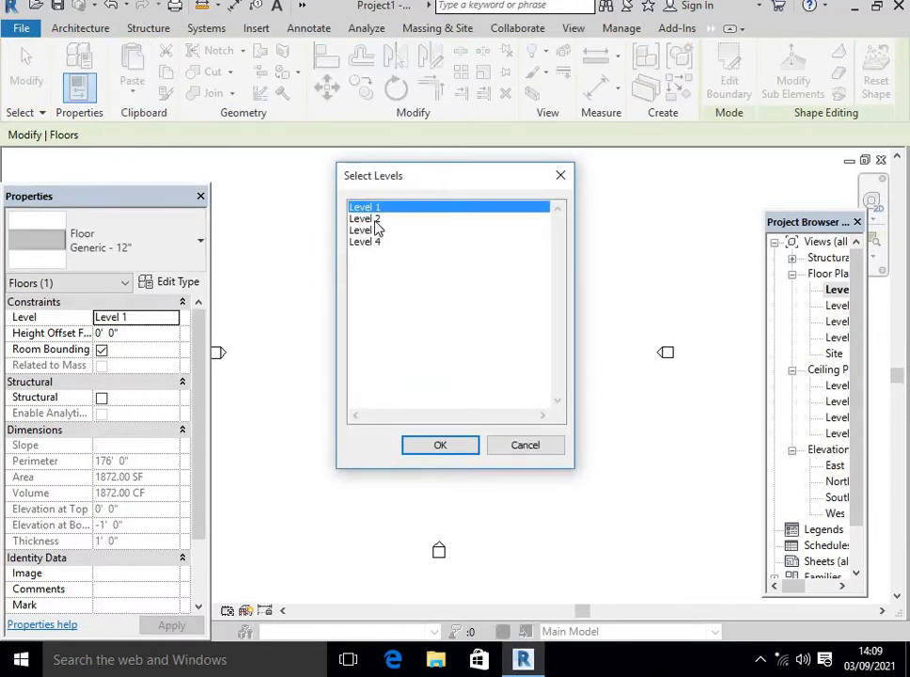
drag(374, 222, 375, 234)
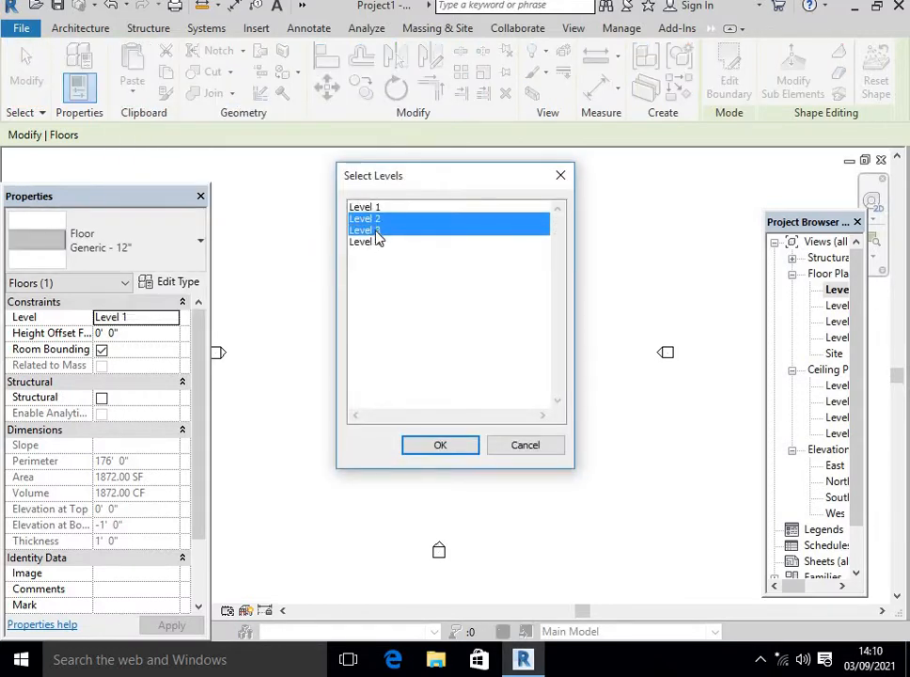
click(455, 447)
key(Escape)
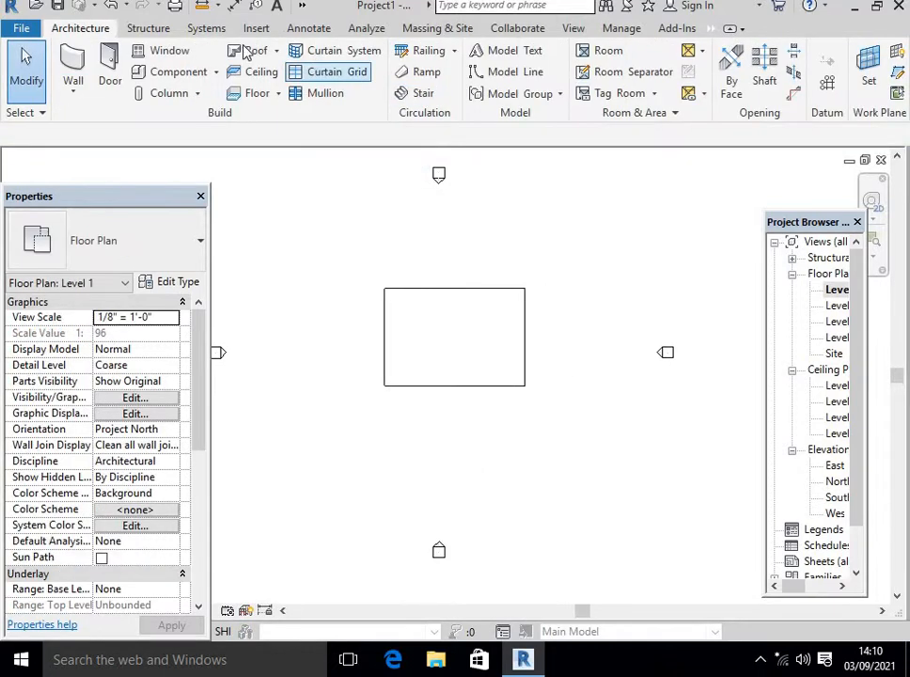
Create an L-shaped stair from Level 1 to Level 2 inside the floor's lower-left area, with an 11-riser first run and a perpendicular second run
click(433, 94)
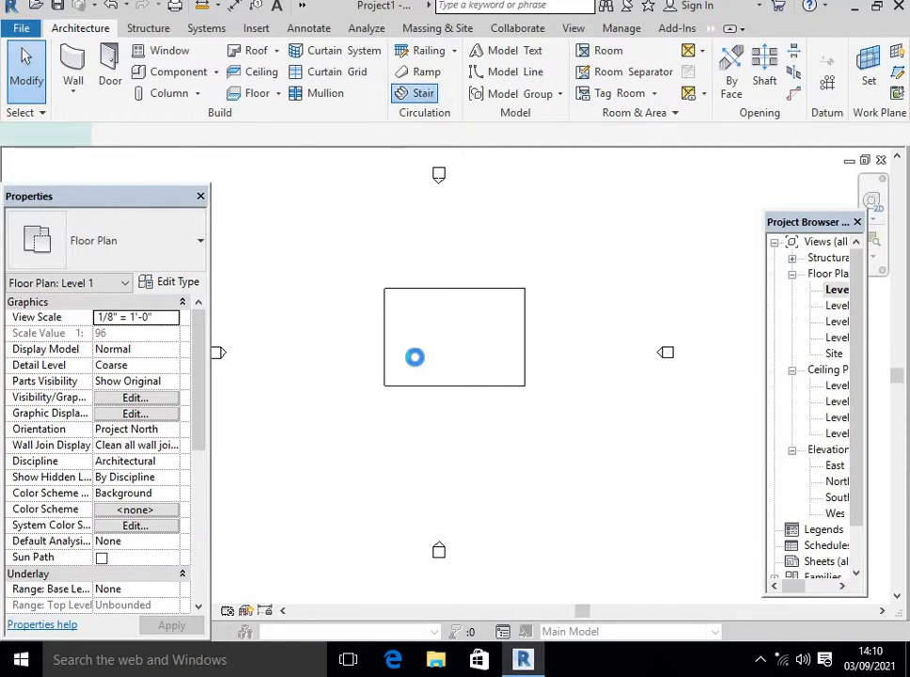
click(556, 114)
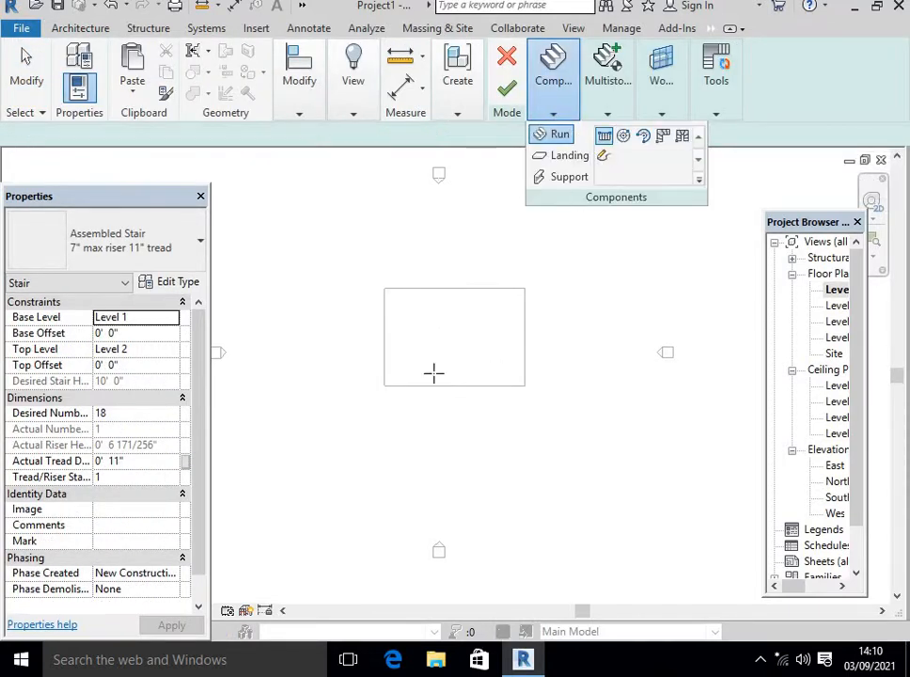
scroll(410, 369, up, 4)
click(391, 394)
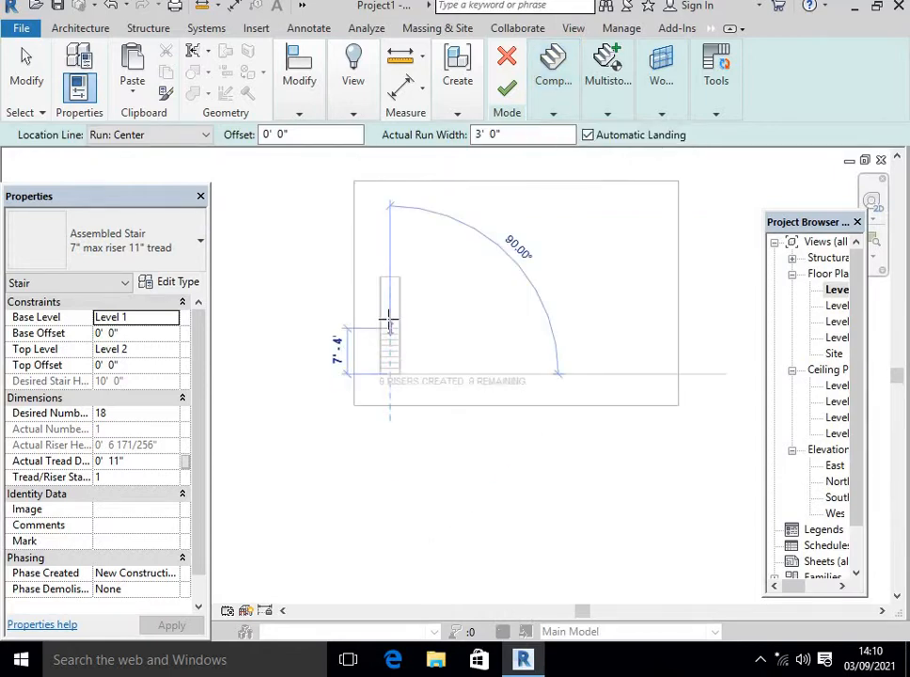
scroll(390, 322, up, 2)
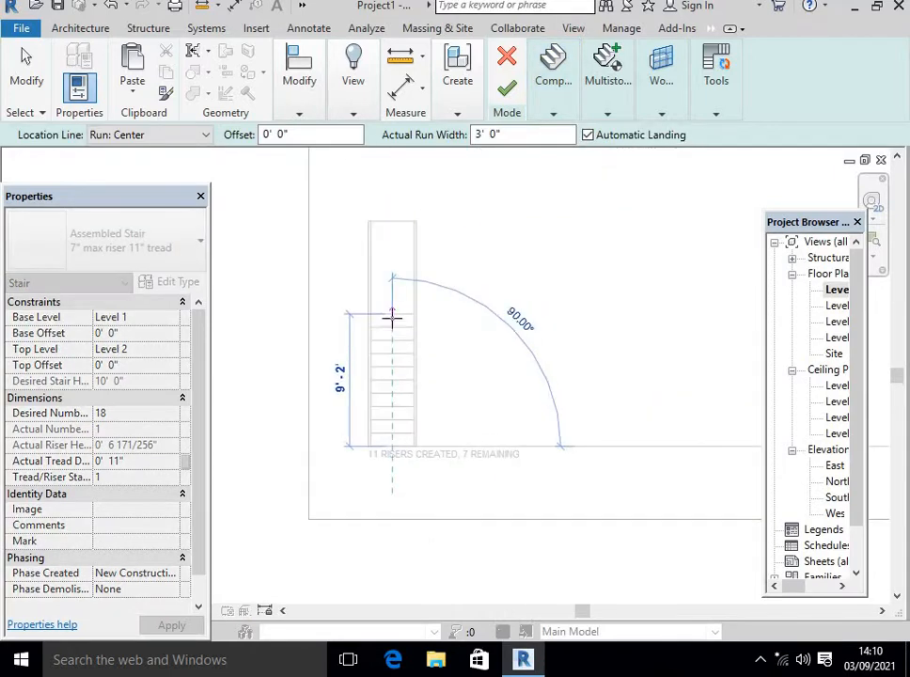
click(392, 316)
click(418, 270)
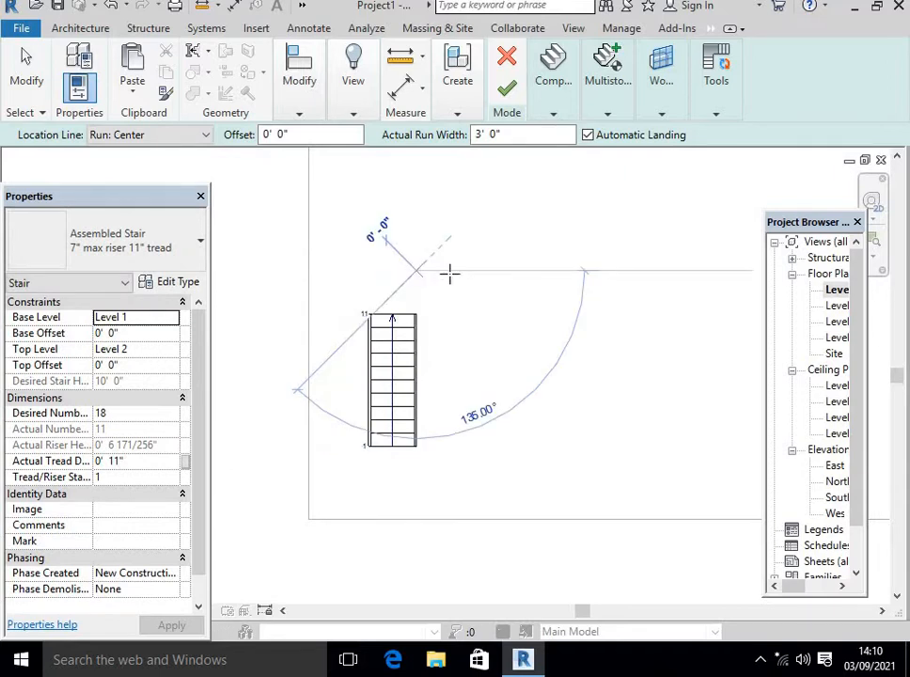
click(529, 270)
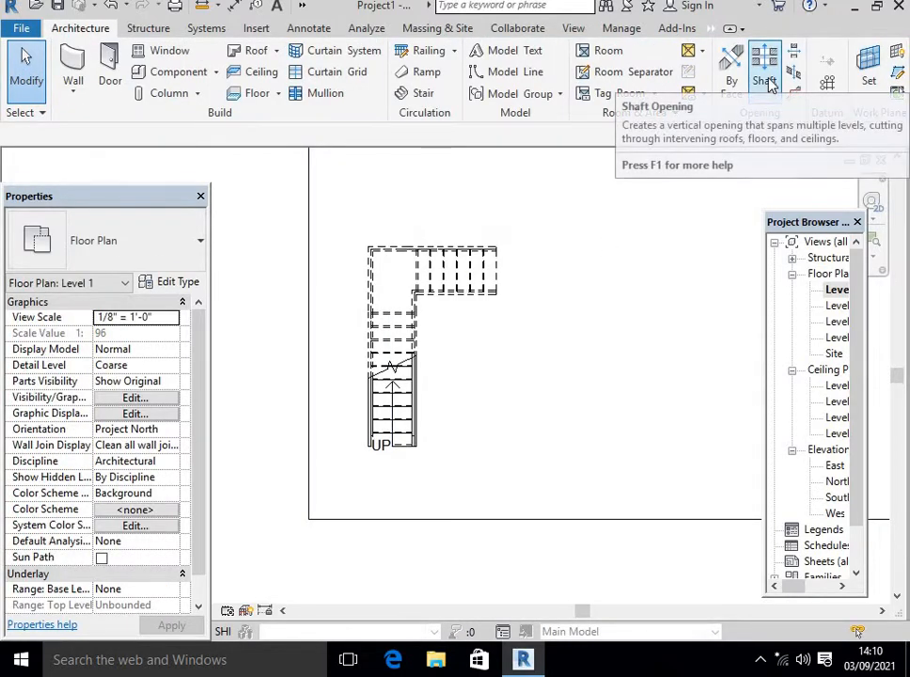
In the 3D view, copy the L-shaped stair and paste it aligned to Level 2 and Level 3
click(303, 7)
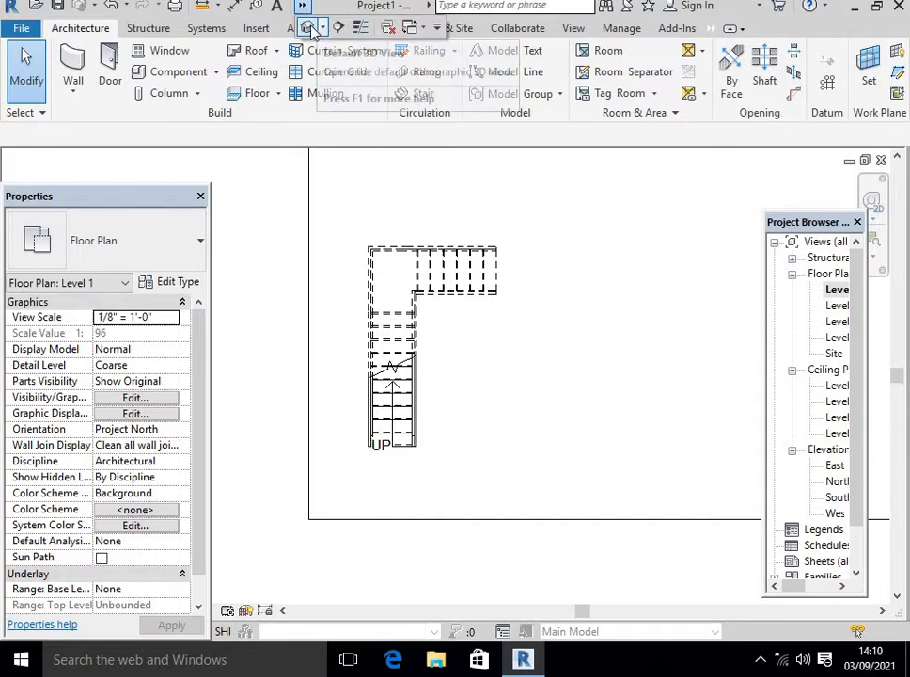
click(305, 28)
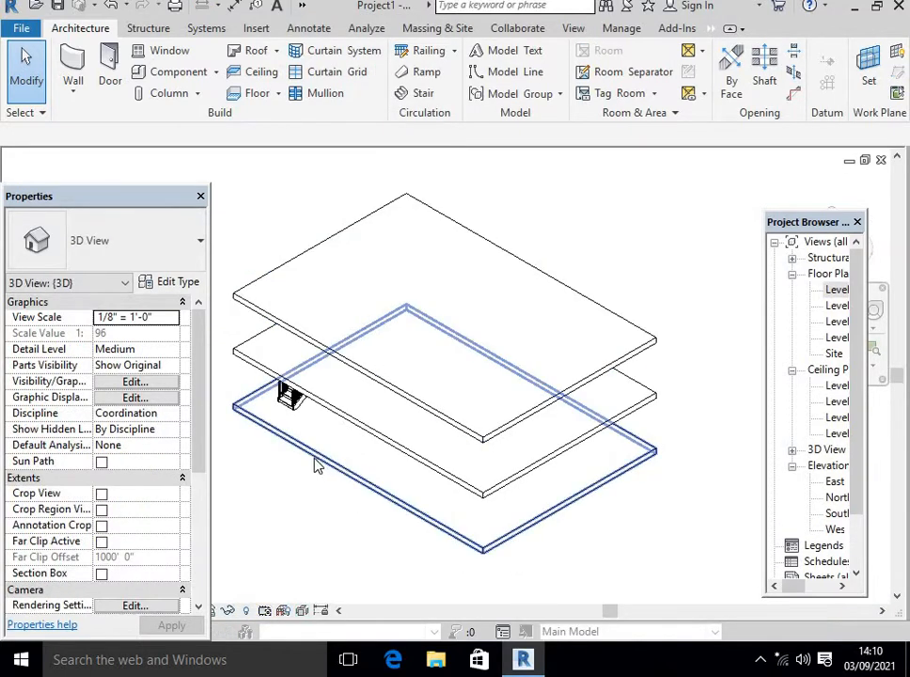
shift+middle_drag(323, 459, 566, 382)
shift+middle_drag(292, 454, 395, 407)
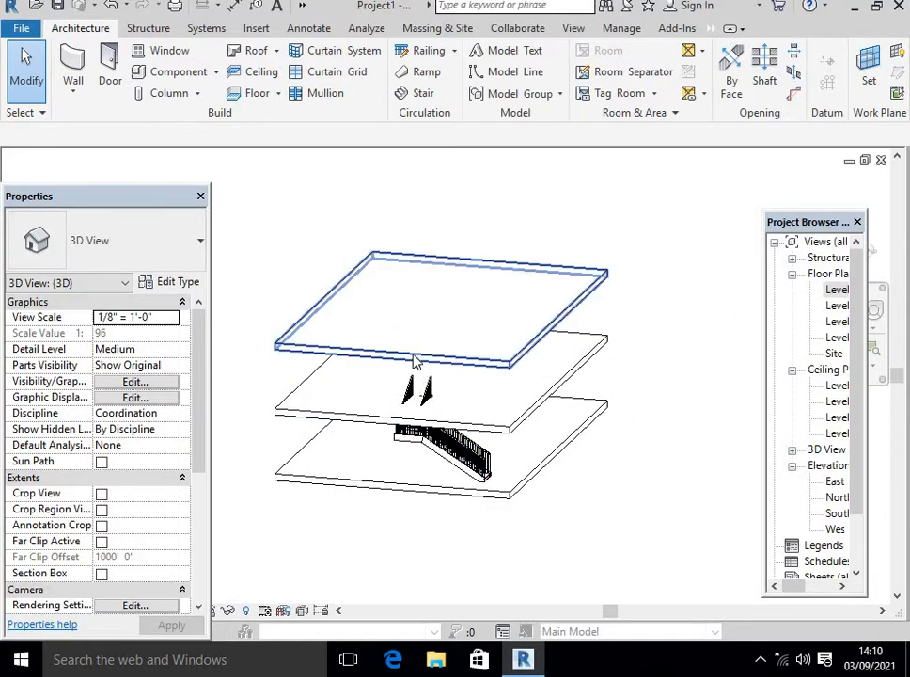
scroll(451, 470, up, 3)
click(451, 457)
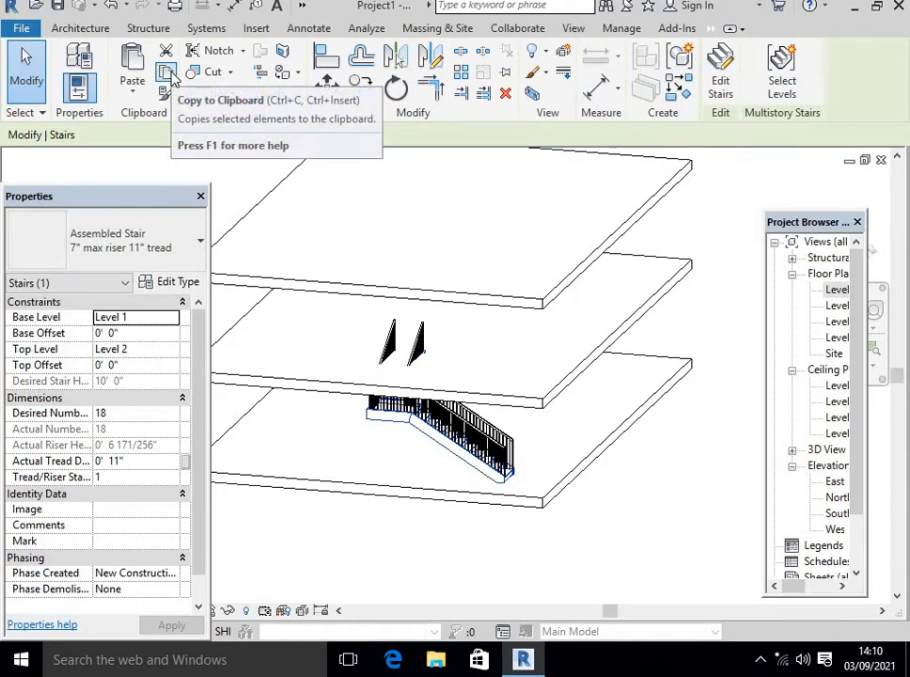
click(169, 75)
click(132, 83)
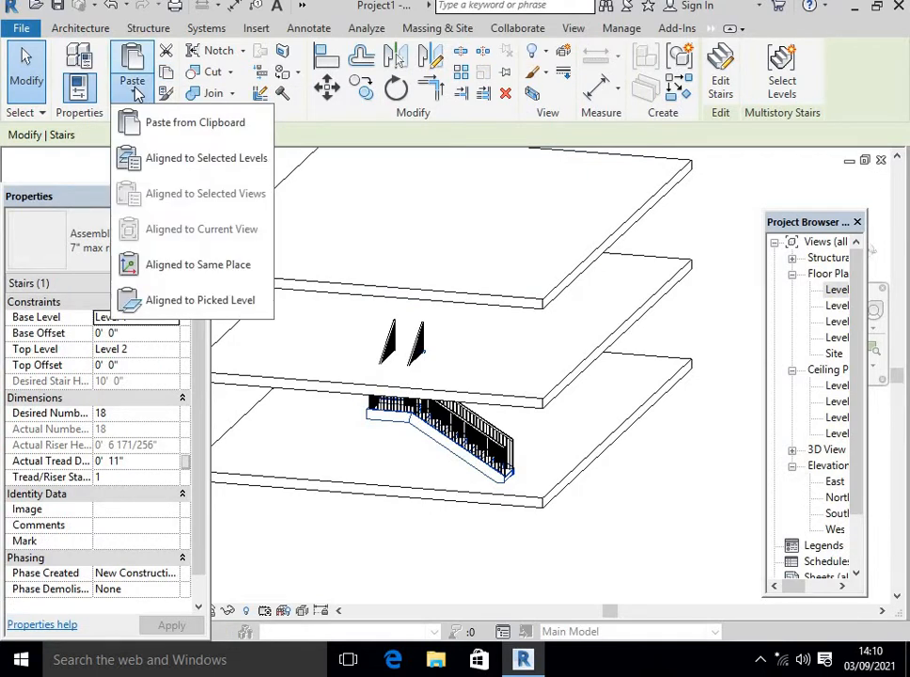
click(197, 162)
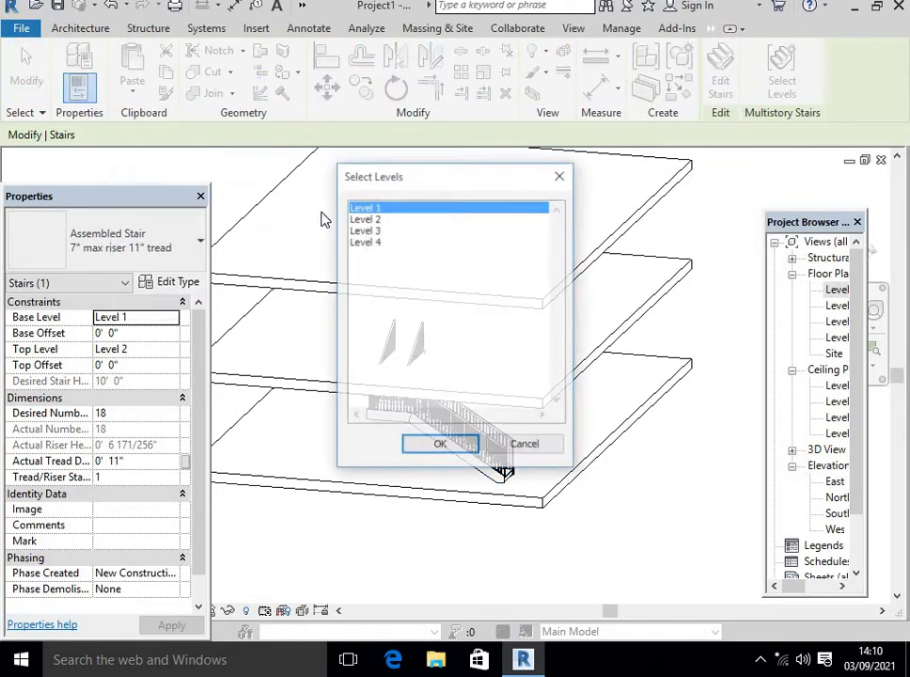
click(376, 219)
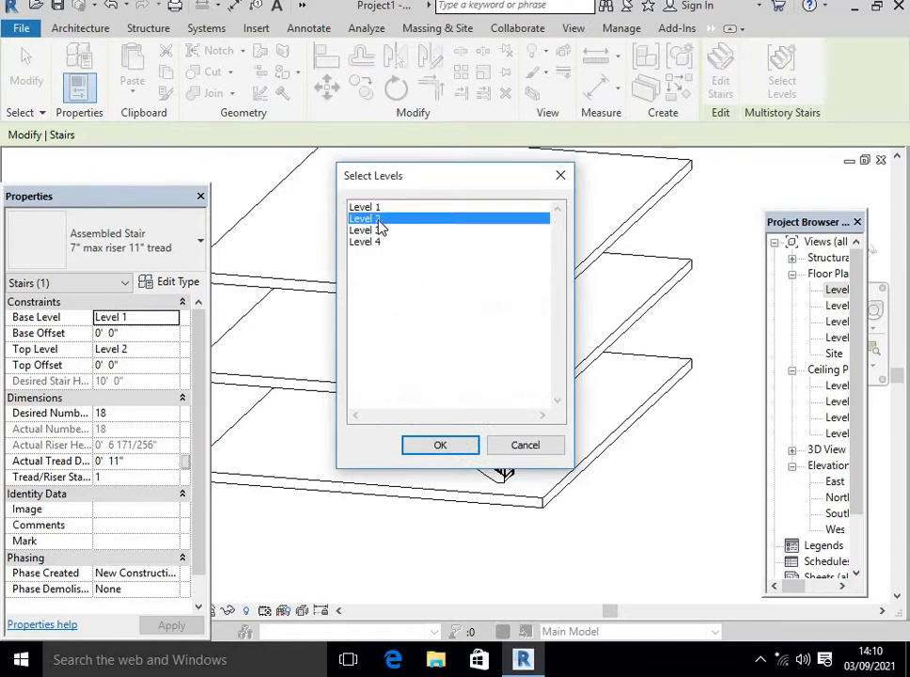
ctrl+click(386, 229)
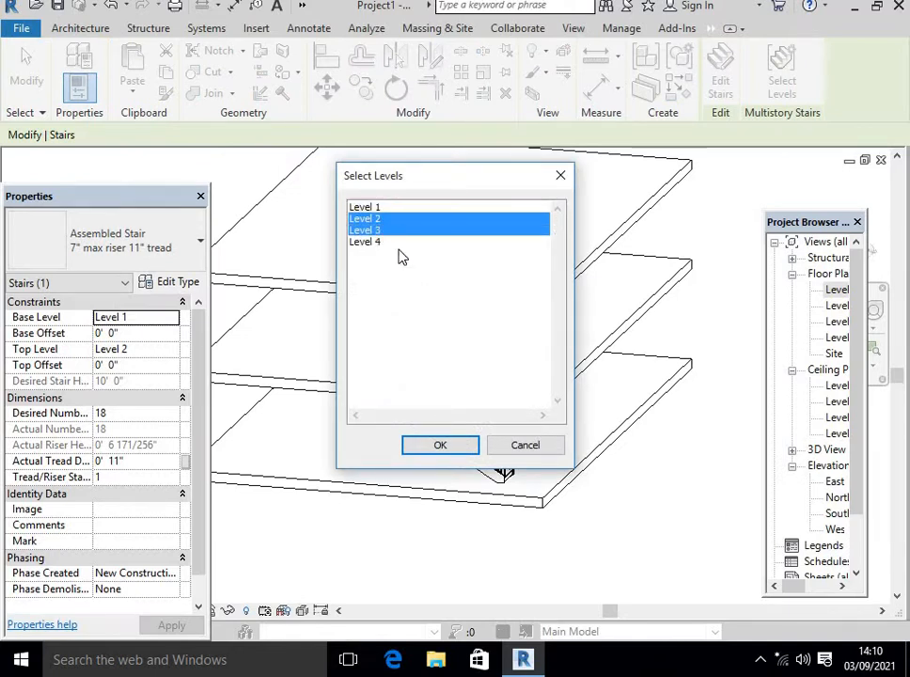
click(440, 445)
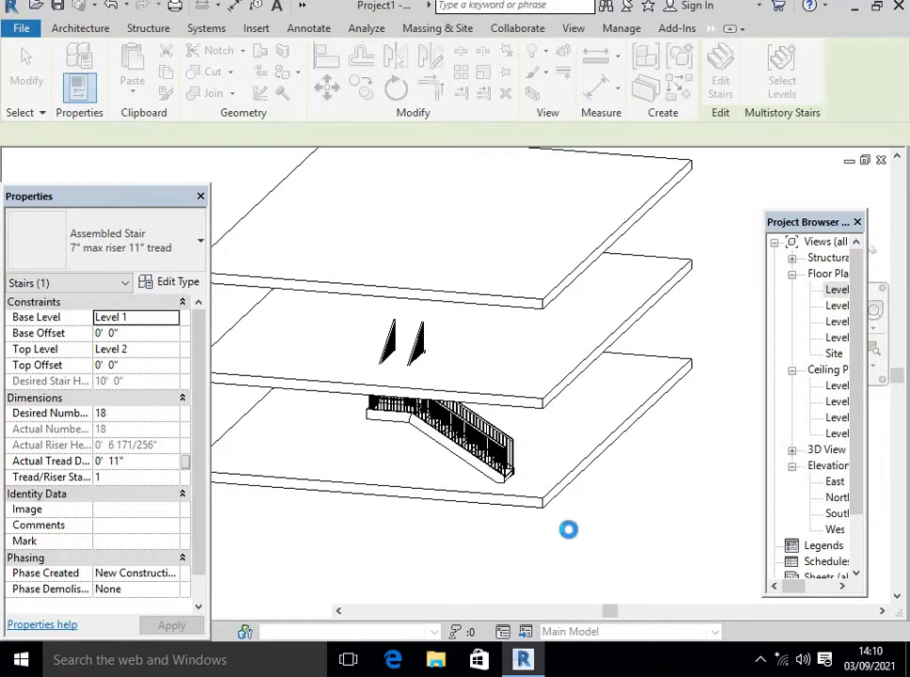
Delete the stair copy that runs from Level 3 to Level 4
middle_drag(570, 521, 533, 493)
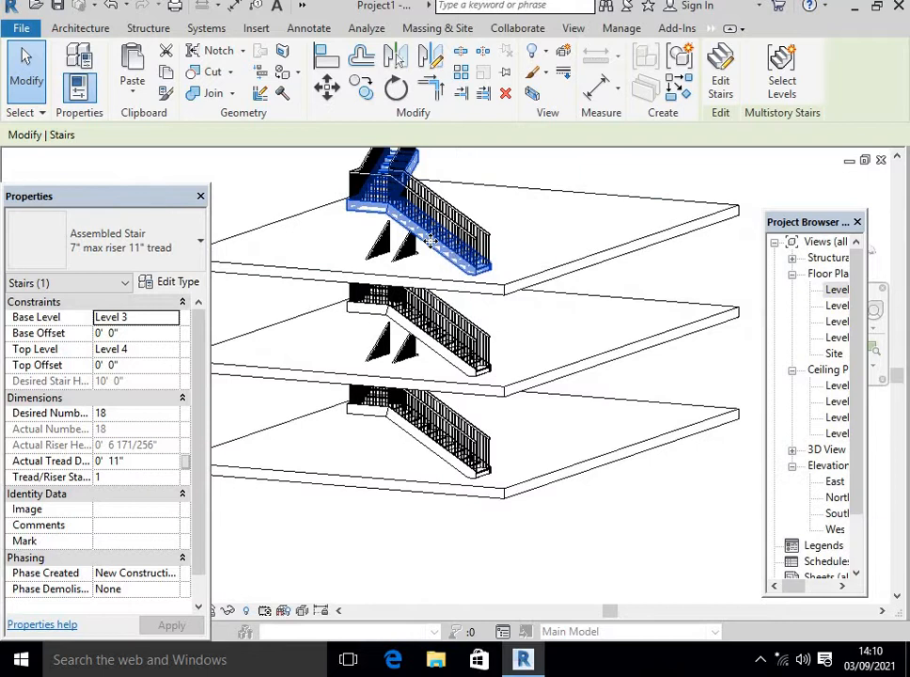
key(Delete)
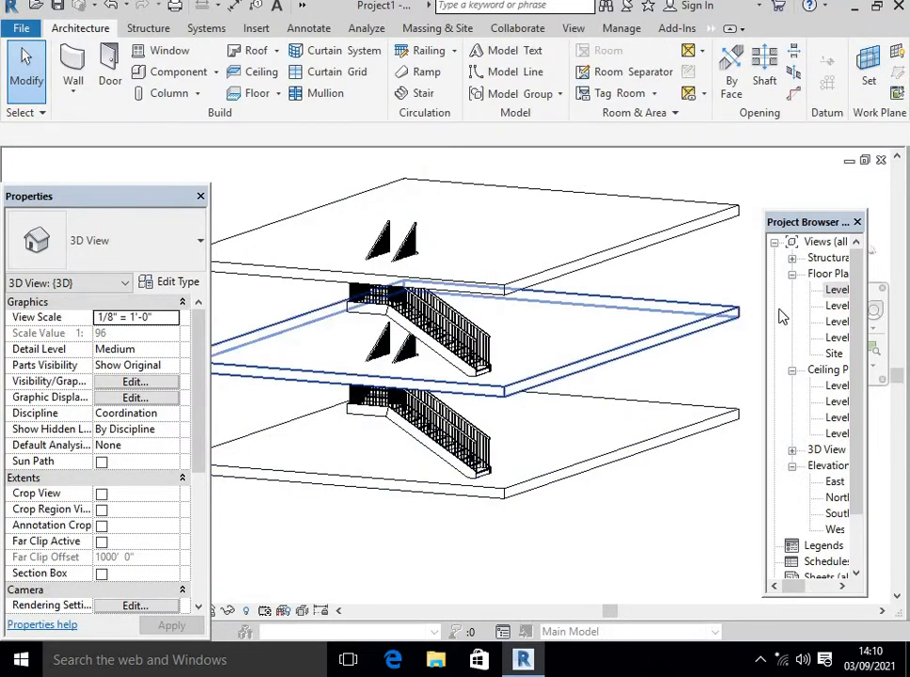
In the Level 1 floor plan, sketch a closed L-shaped shaft opening boundary along the stair's outer edges, about 13' 10" long and 3' 4" wide at the base
double_click(838, 291)
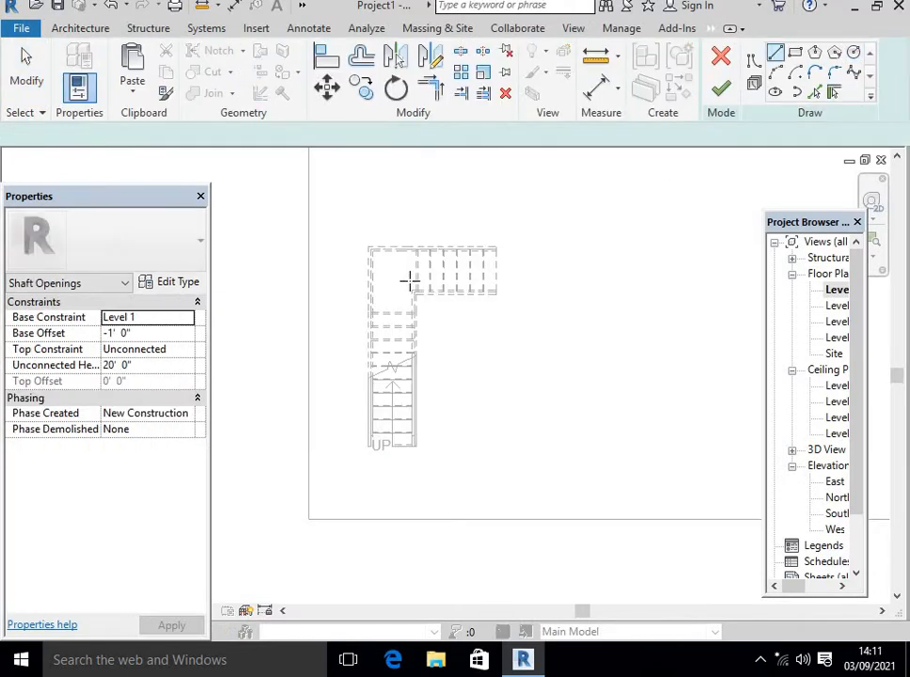
scroll(491, 233, up, 2)
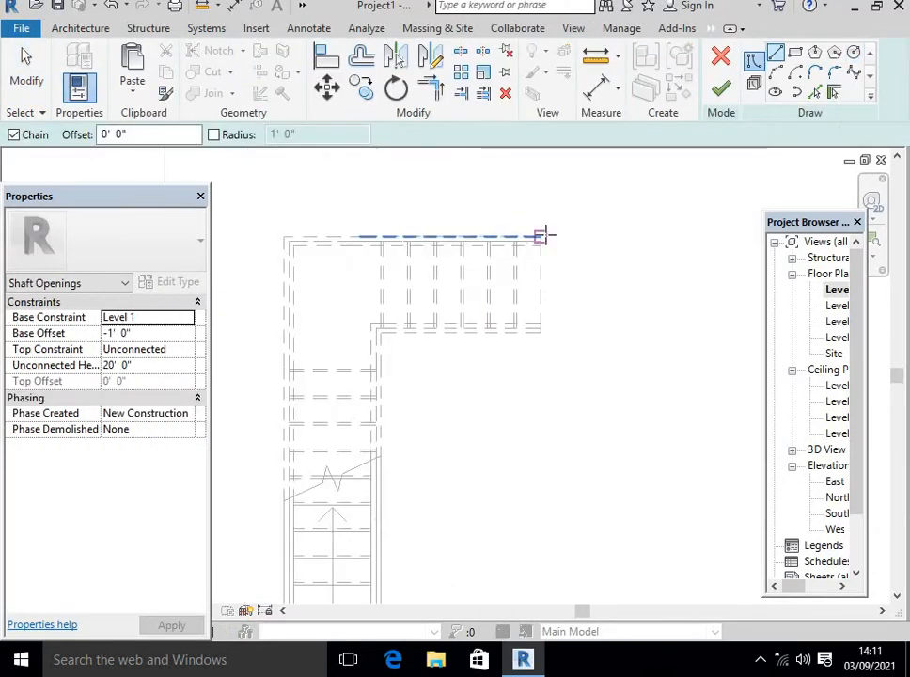
click(542, 236)
click(281, 357)
scroll(286, 365, down, 2)
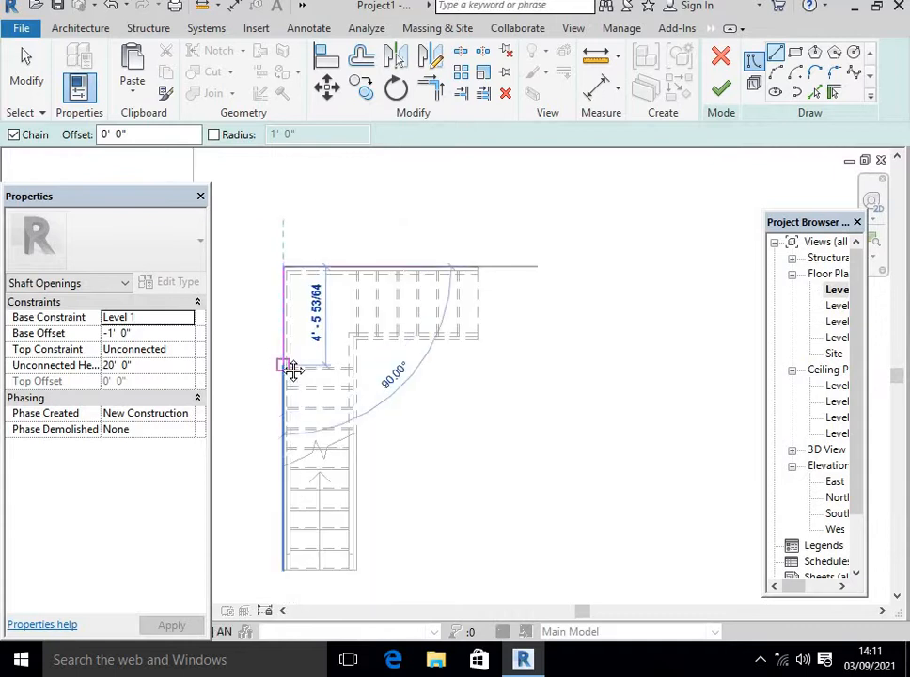
scroll(282, 473, up, 2)
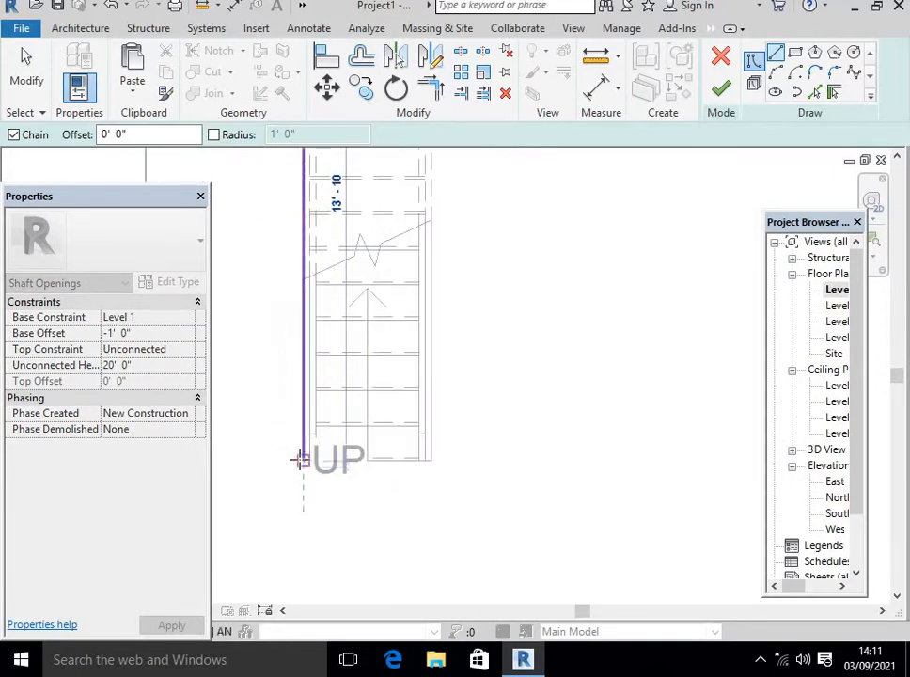
click(431, 461)
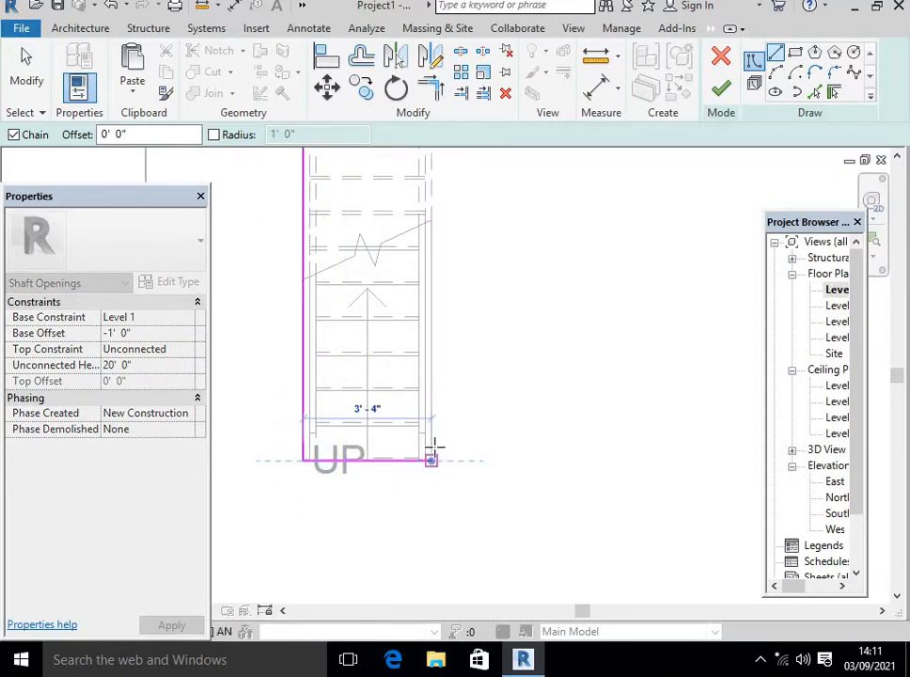
scroll(430, 325, down, 3)
middle_drag(429, 287, 408, 534)
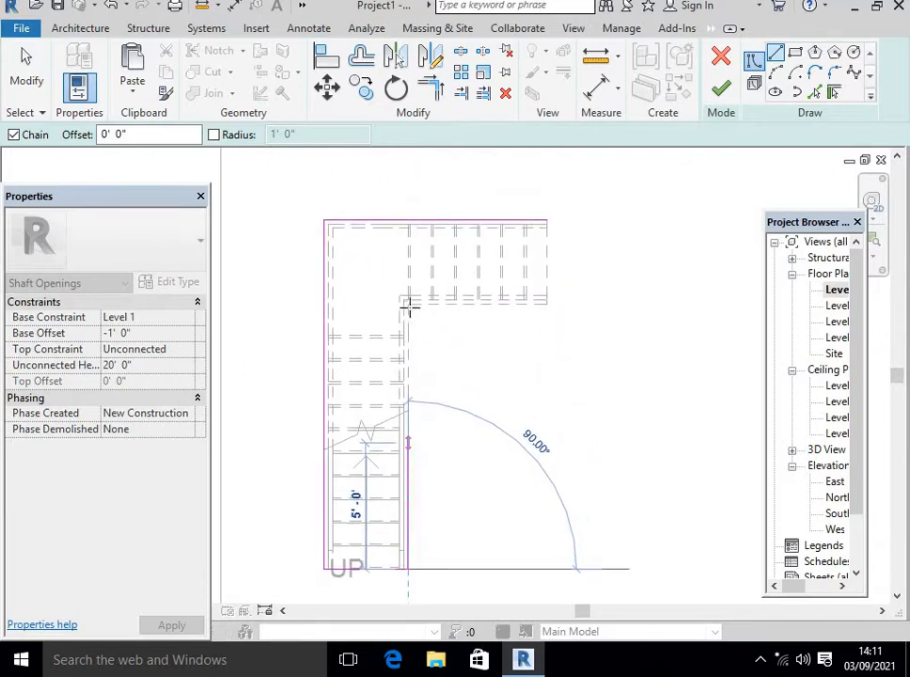
click(540, 297)
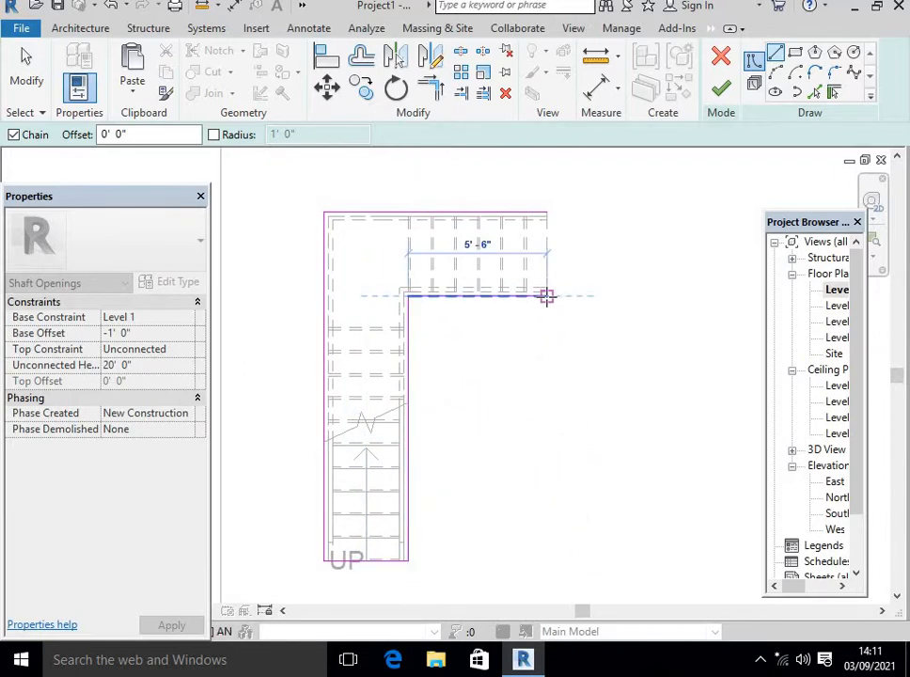
click(548, 212)
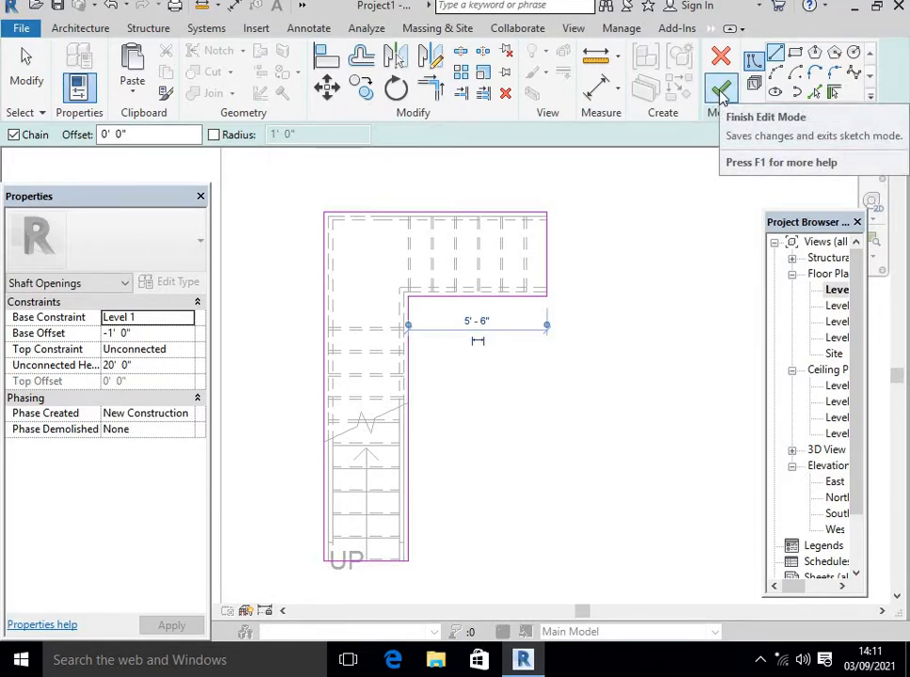
Switch to the 3D view and finish the shaft opening sketch
click(721, 91)
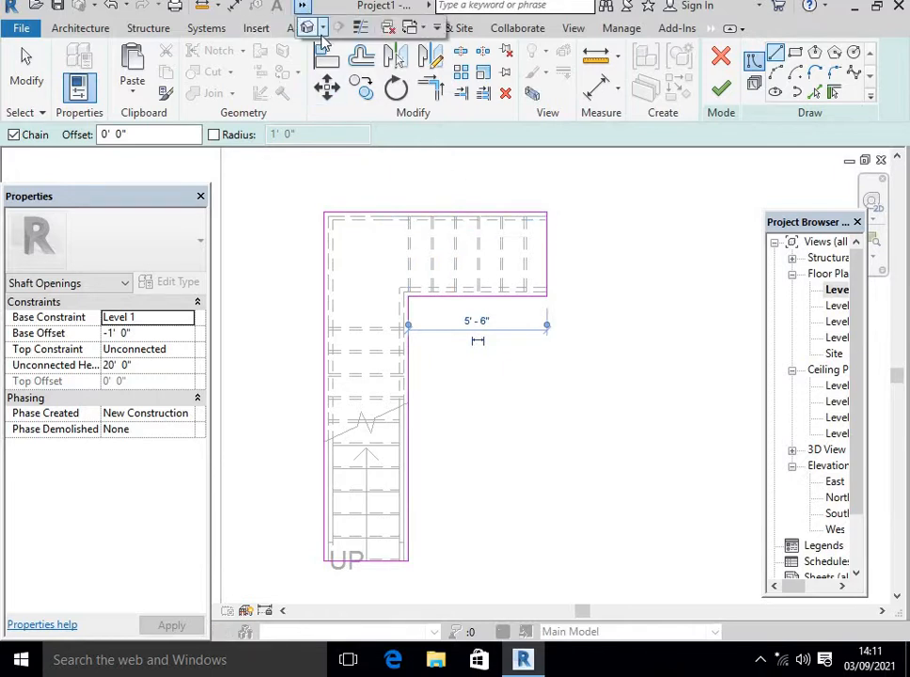
click(303, 8)
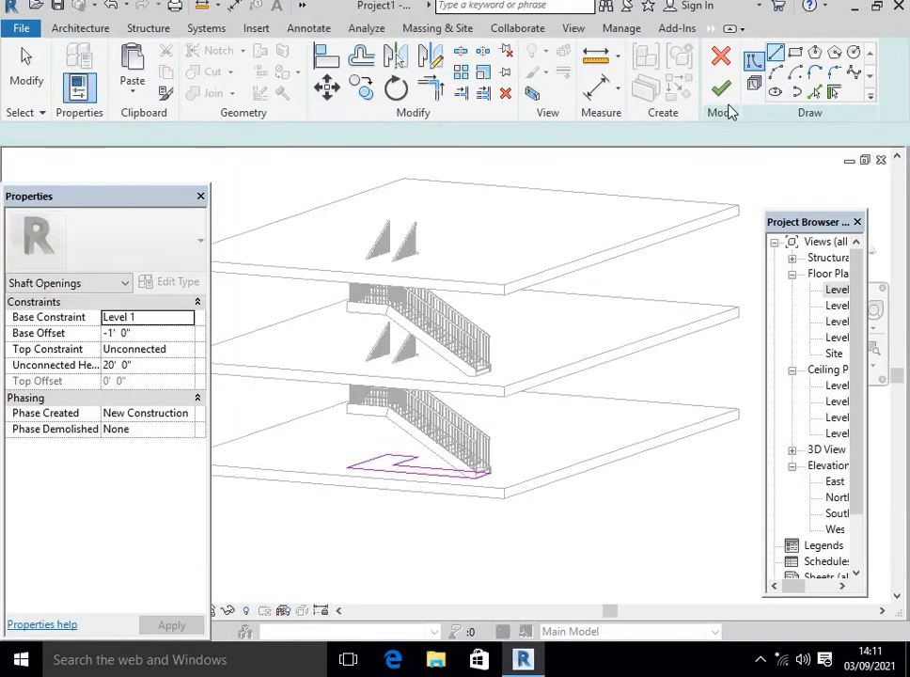
click(721, 88)
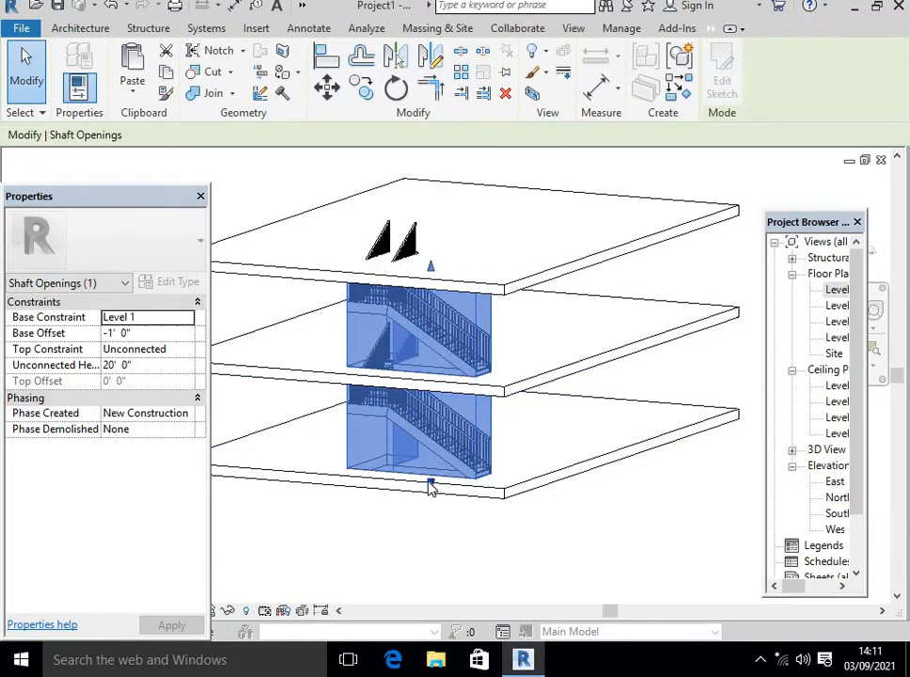
Stretch the shaft opening from about 7" above Level 1 to above the Level 3 floor, with an unconnected height of about 23' 6 1/2"
drag(429, 487, 429, 469)
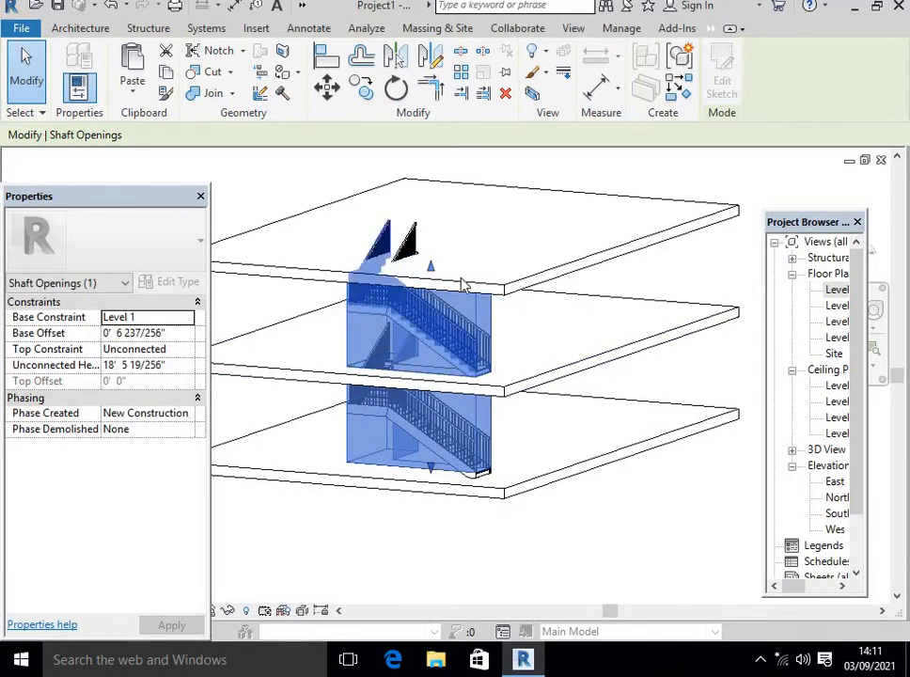
drag(432, 270, 430, 211)
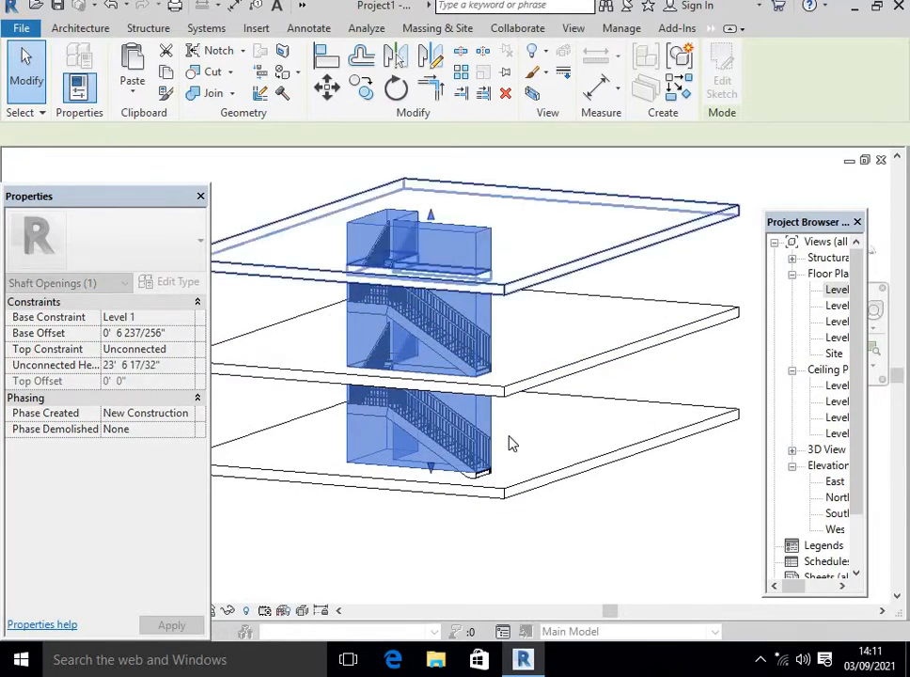
click(580, 503)
shift+middle_drag(579, 471, 554, 348)
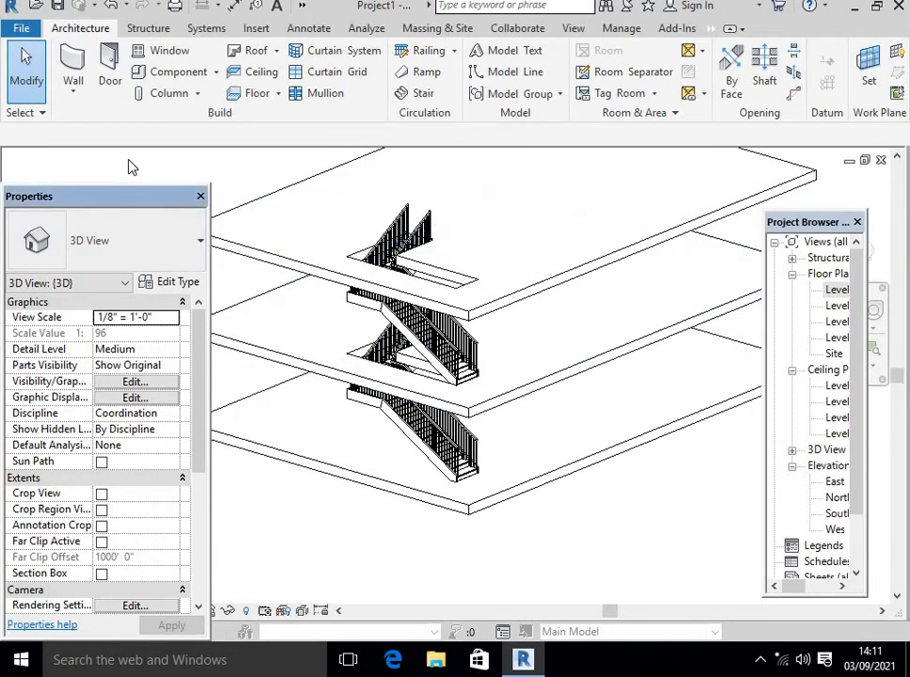
Set the 3D view's visual style to Realistic and inspect the shaft cuts around the stairs
drag(92, 121, 92, 113)
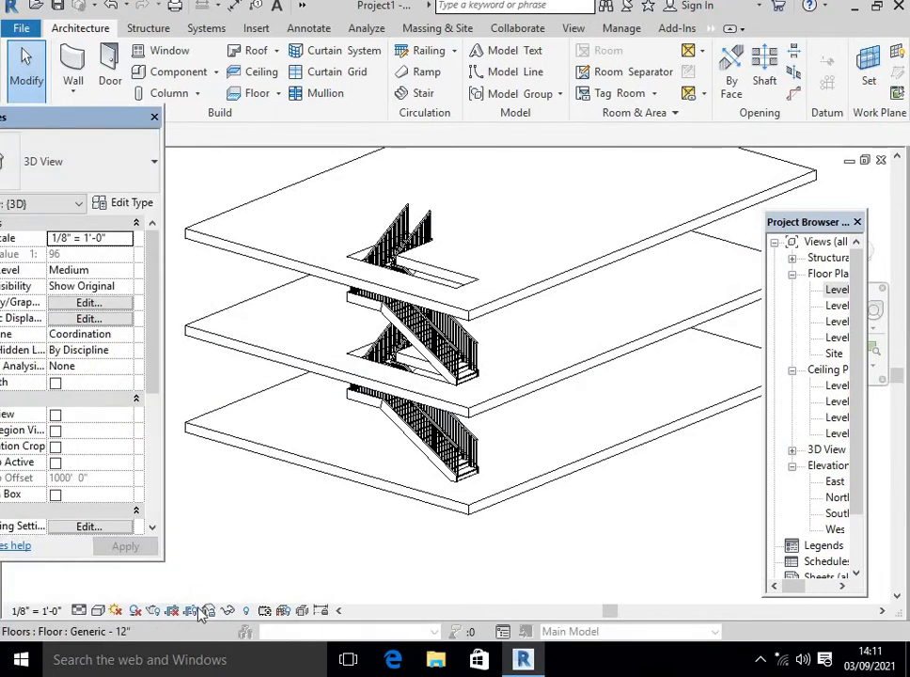
click(101, 611)
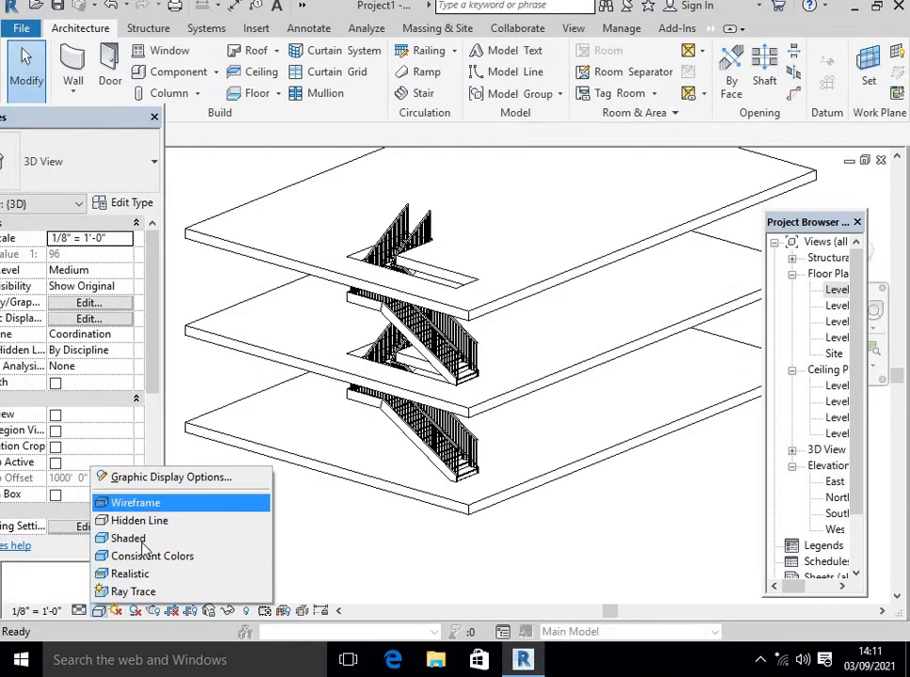
click(147, 575)
shift+middle_drag(473, 313, 526, 188)
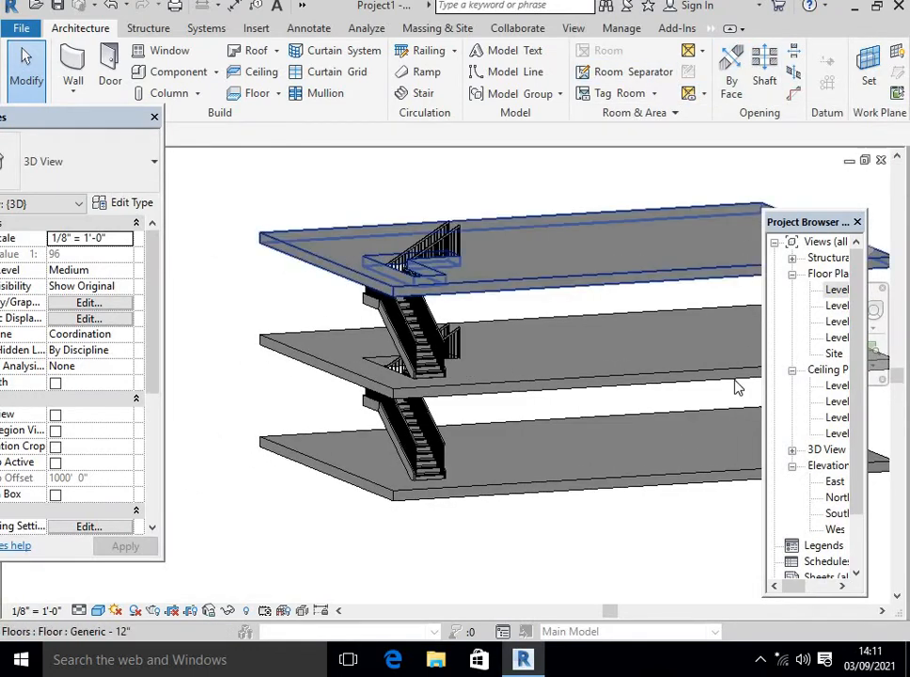
middle_drag(561, 316, 545, 350)
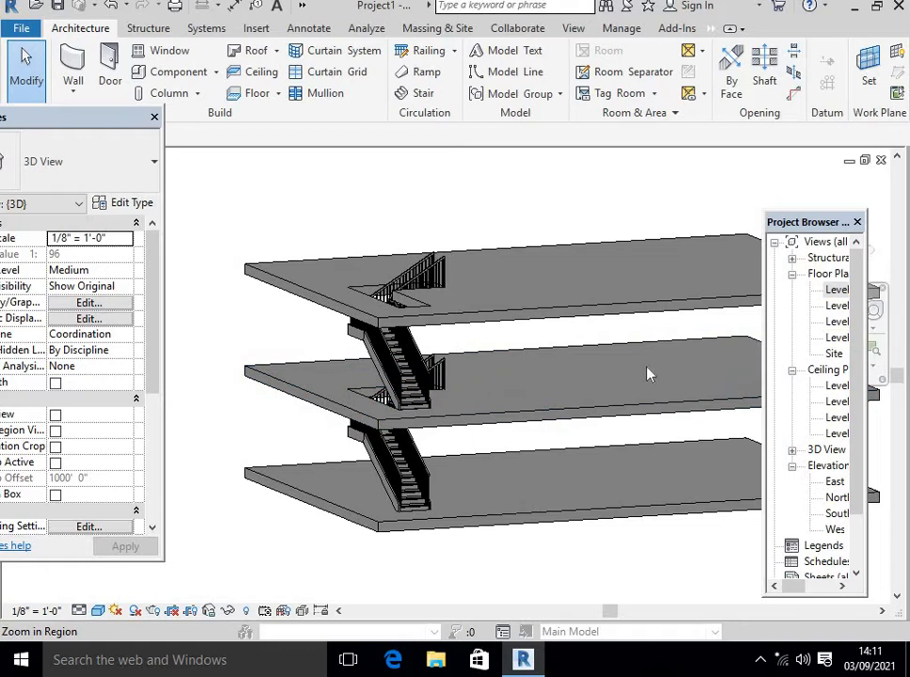
In the Level 3 floor plan, start a roof soffit sketch with the rectangle tool and set its level to Level 4
double_click(833, 339)
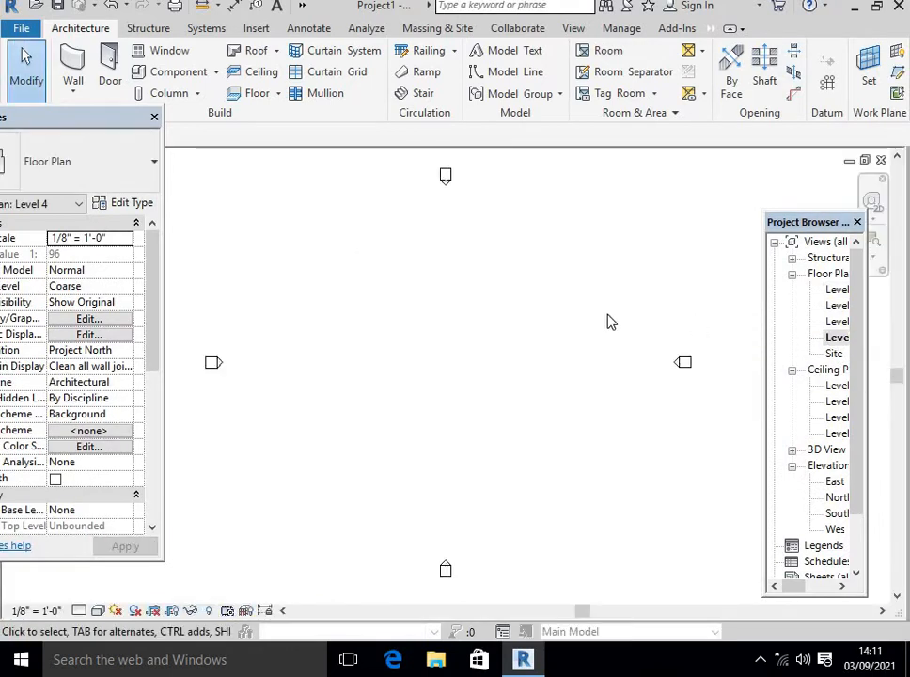
double_click(839, 322)
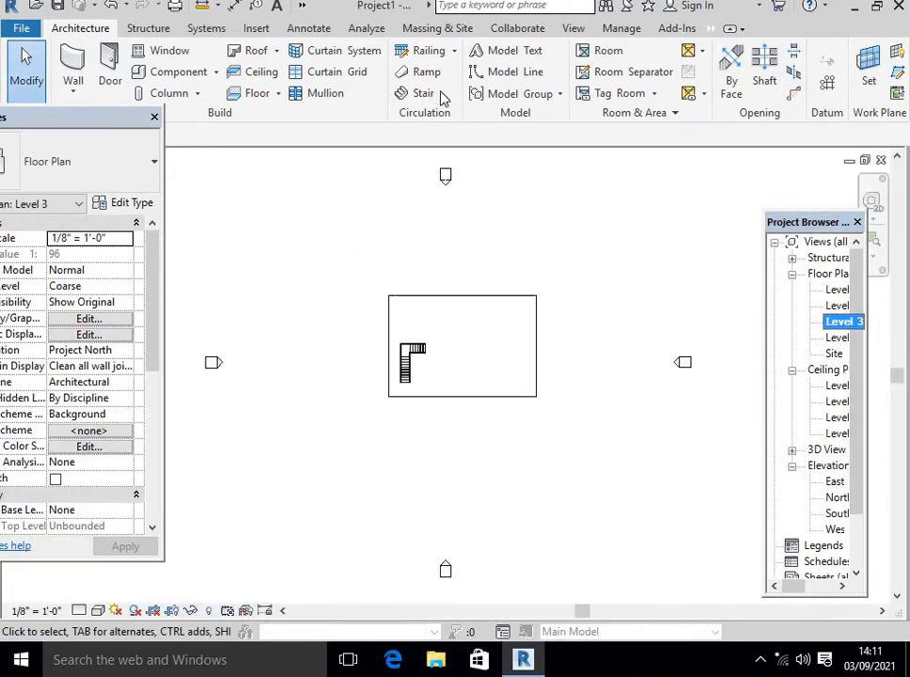
click(276, 53)
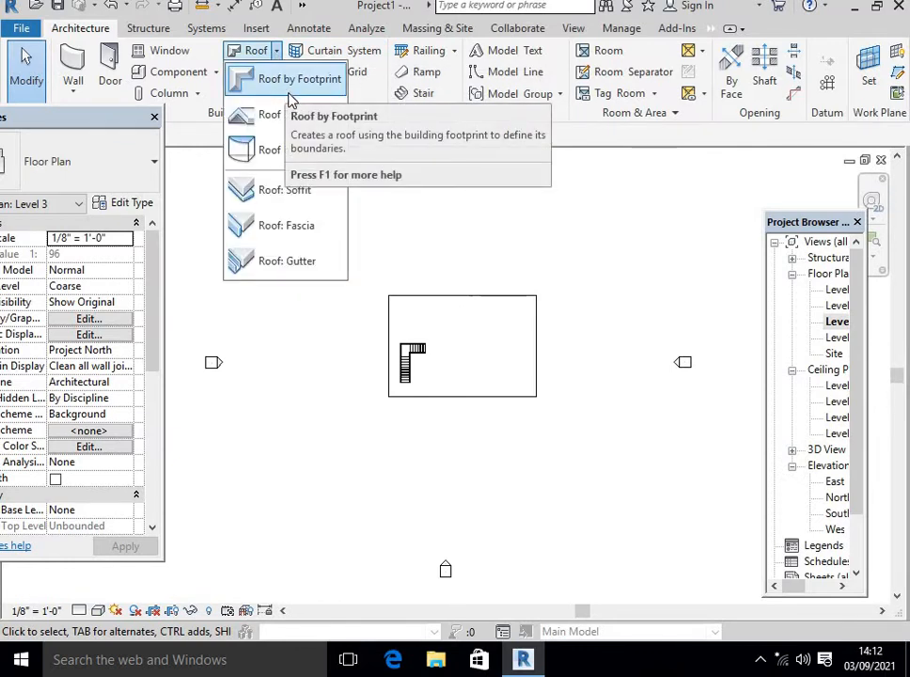
click(268, 189)
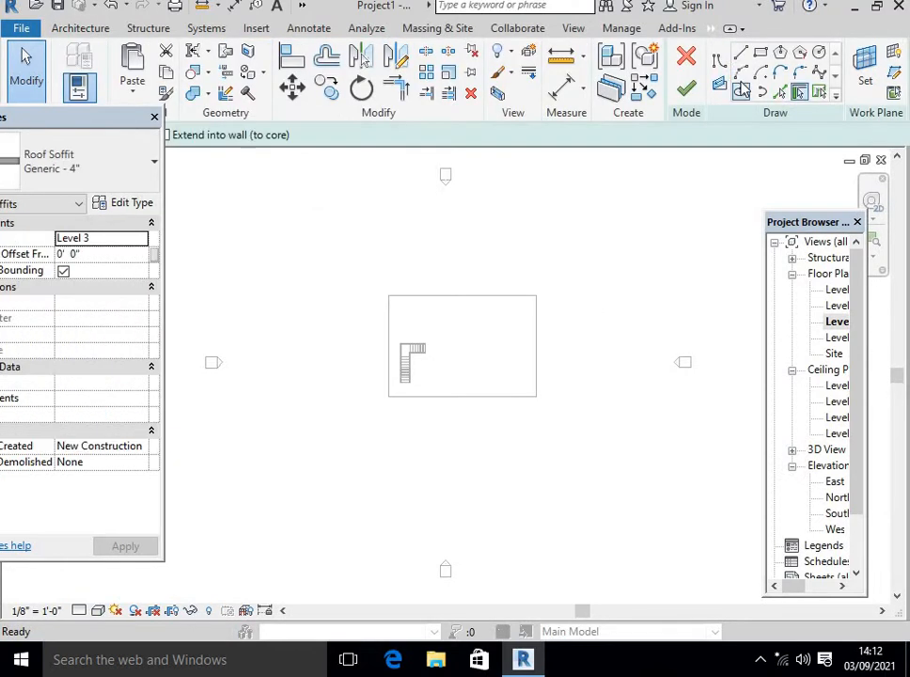
click(143, 243)
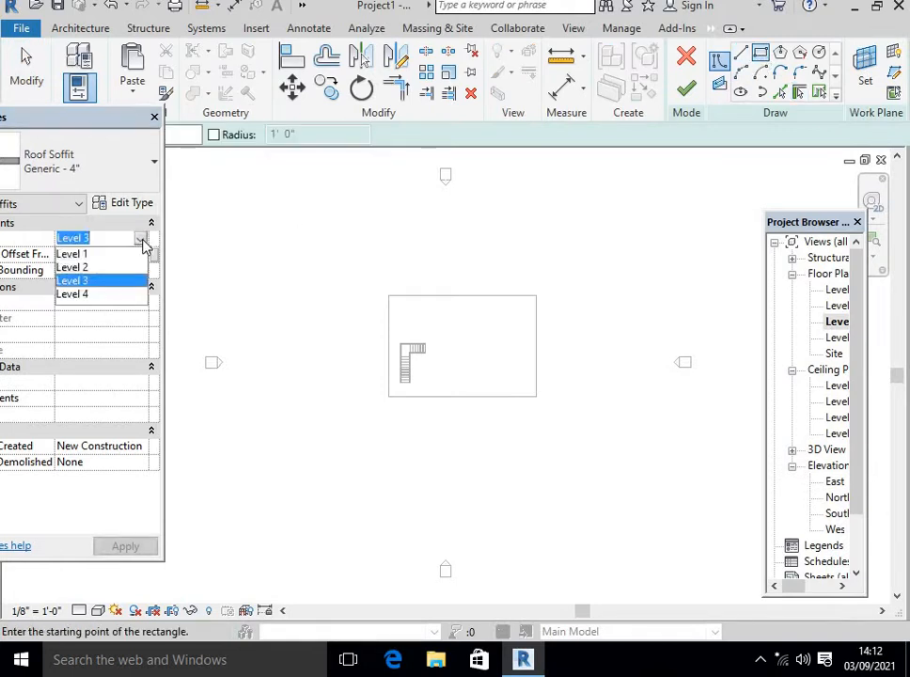
click(111, 295)
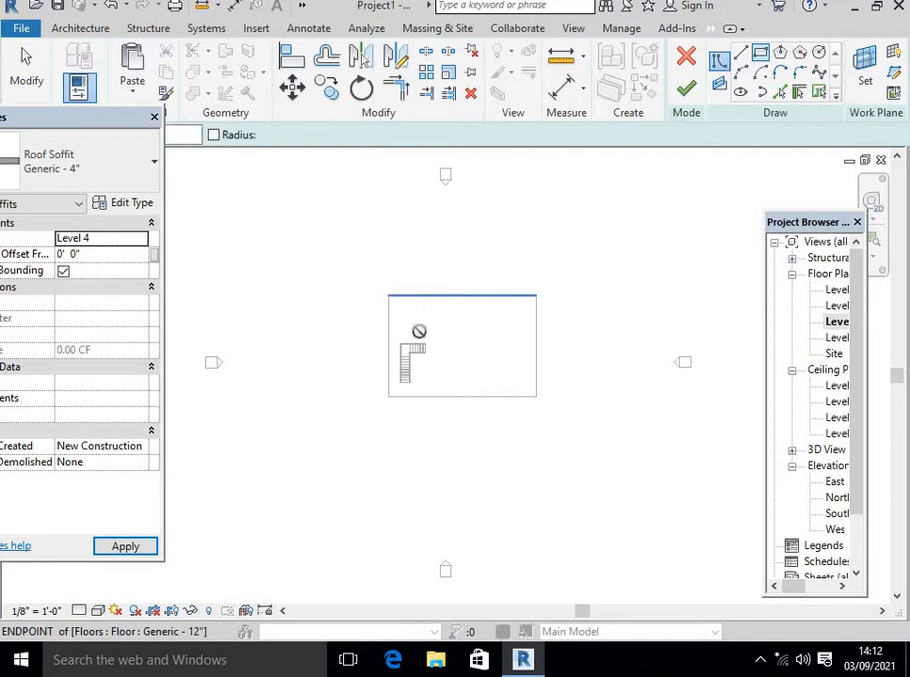
Sketch the soffit boundary as a 52' by 36' rectangle over the floor outline, finish it and switch to the 3D view
click(390, 295)
click(536, 396)
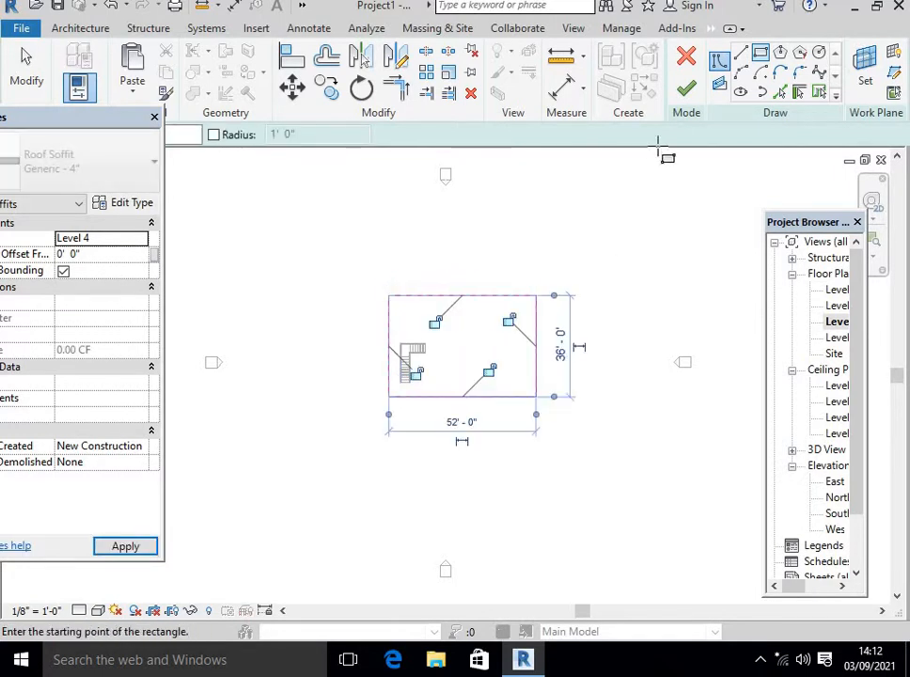
click(689, 92)
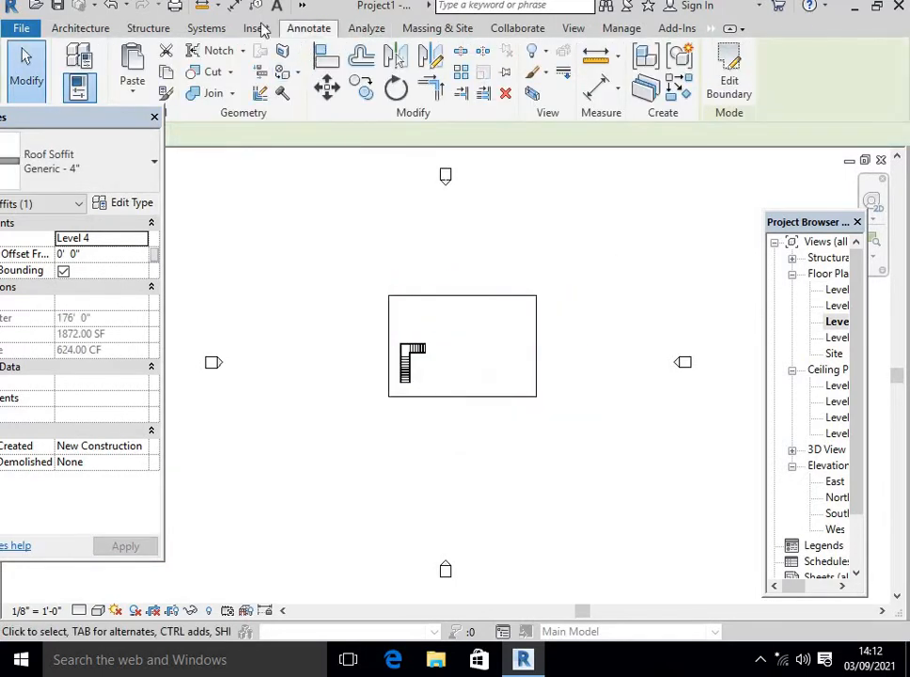
click(302, 8)
click(307, 28)
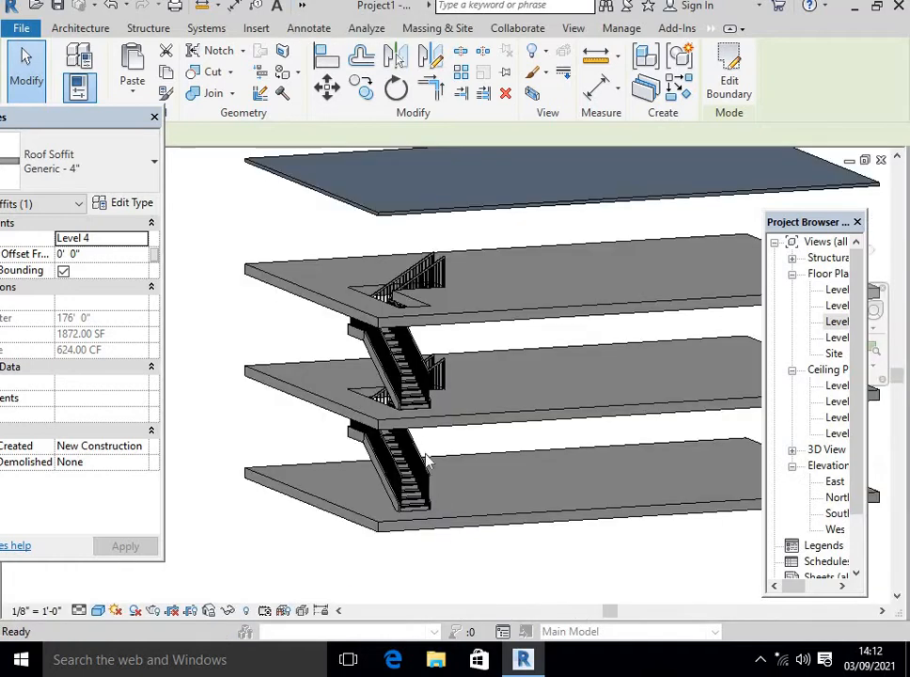
Stretch the top of the stair shaft opening up past the Level 4 roof soffit and check the soffit around the shaft
click(406, 380)
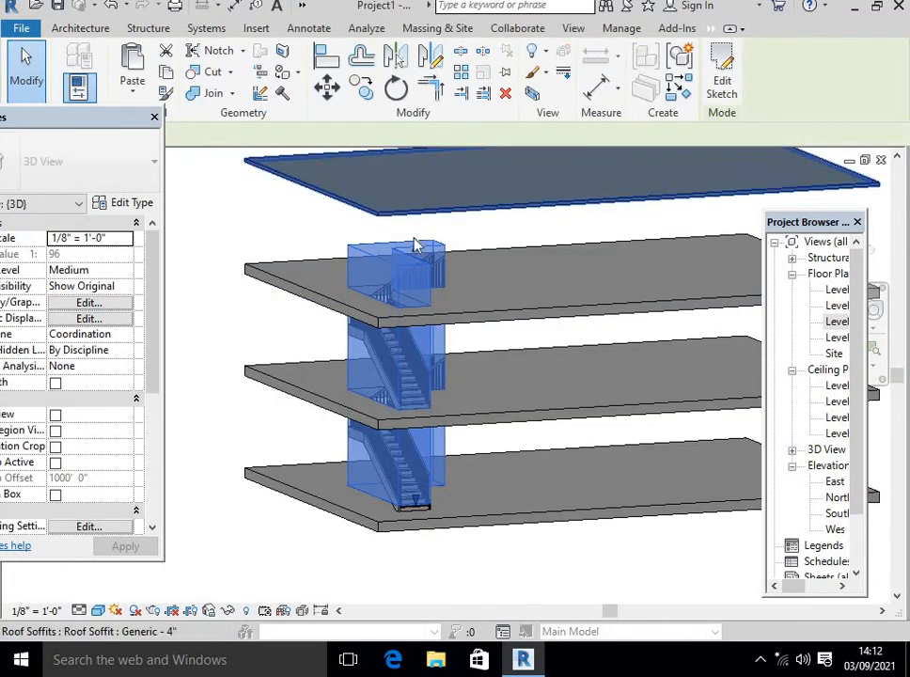
drag(416, 240, 416, 148)
middle_drag(429, 211, 411, 322)
click(402, 200)
shift+middle_drag(439, 270, 385, 295)
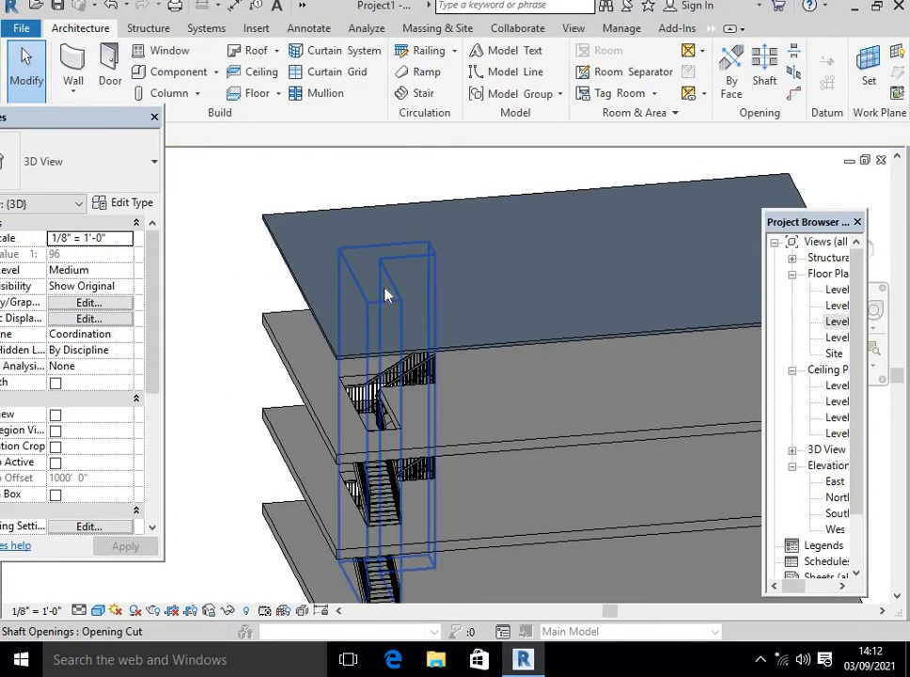
shift+middle_drag(350, 341, 470, 287)
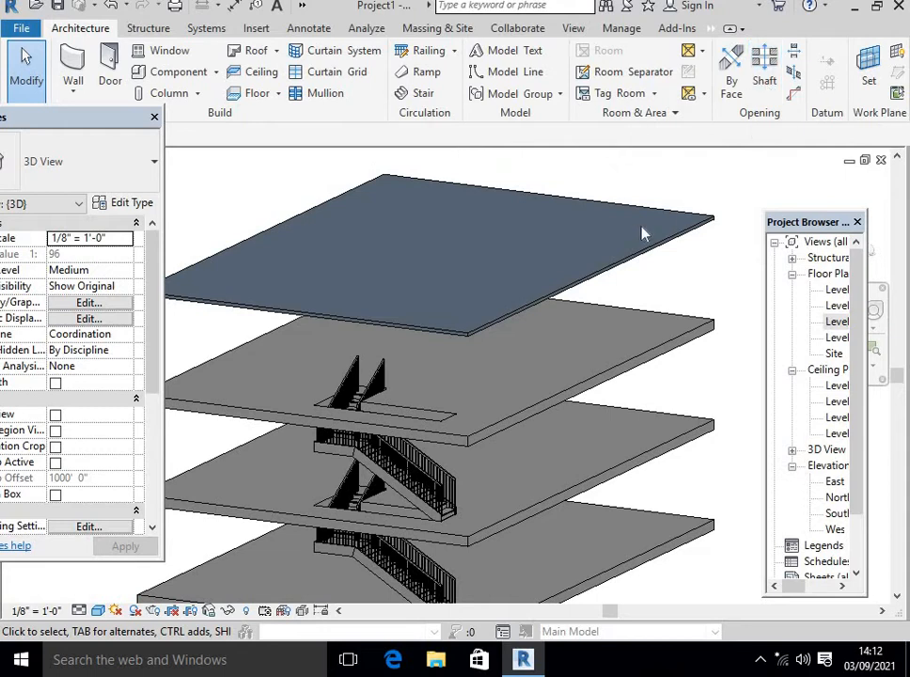
shift+middle_drag(540, 277, 624, 183)
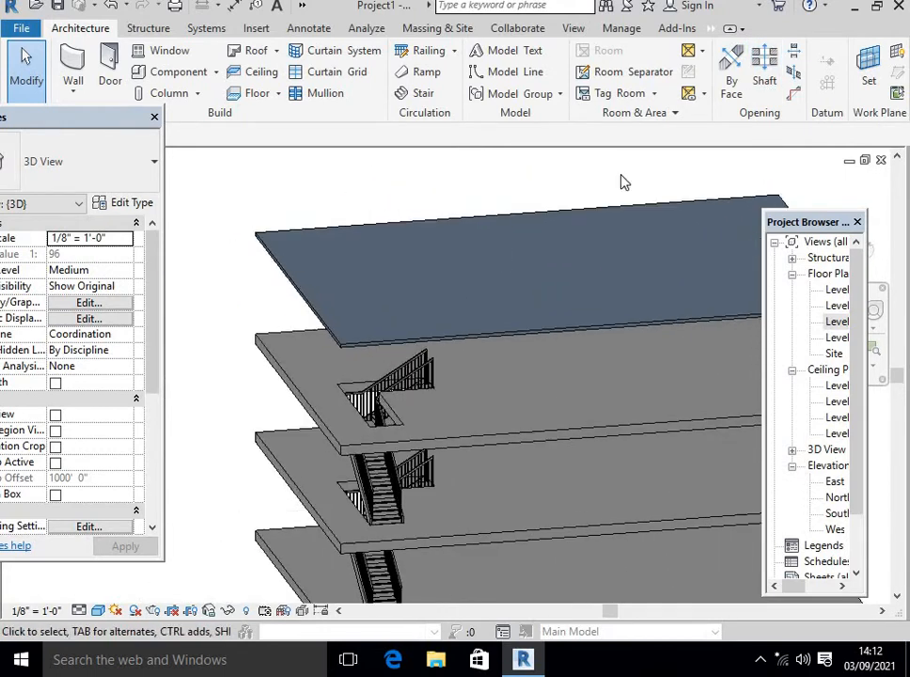
Start a By Face opening on the roof soffit and show the model in Wireframe from the top
click(727, 94)
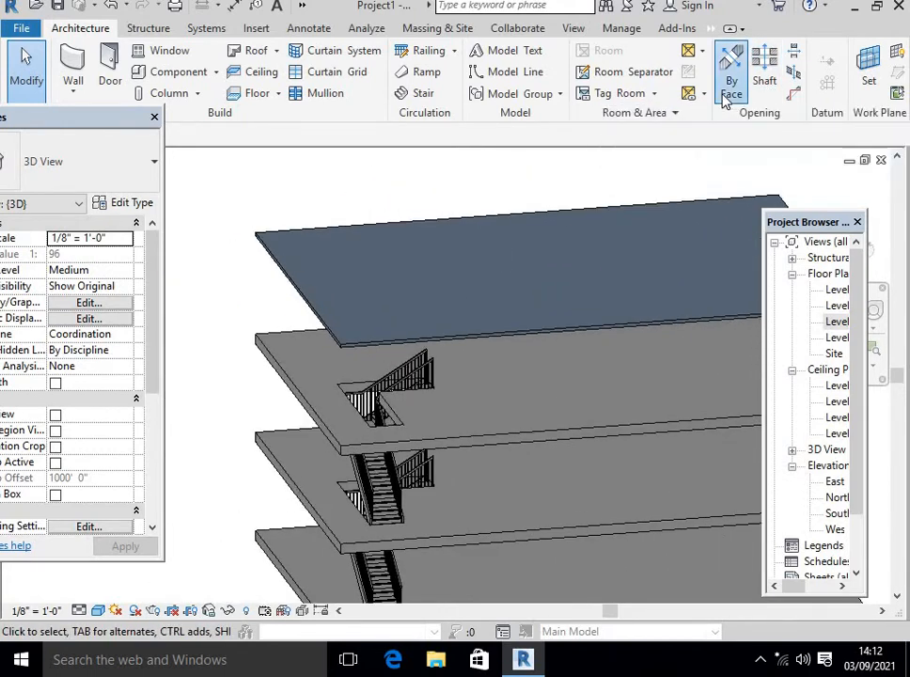
click(363, 347)
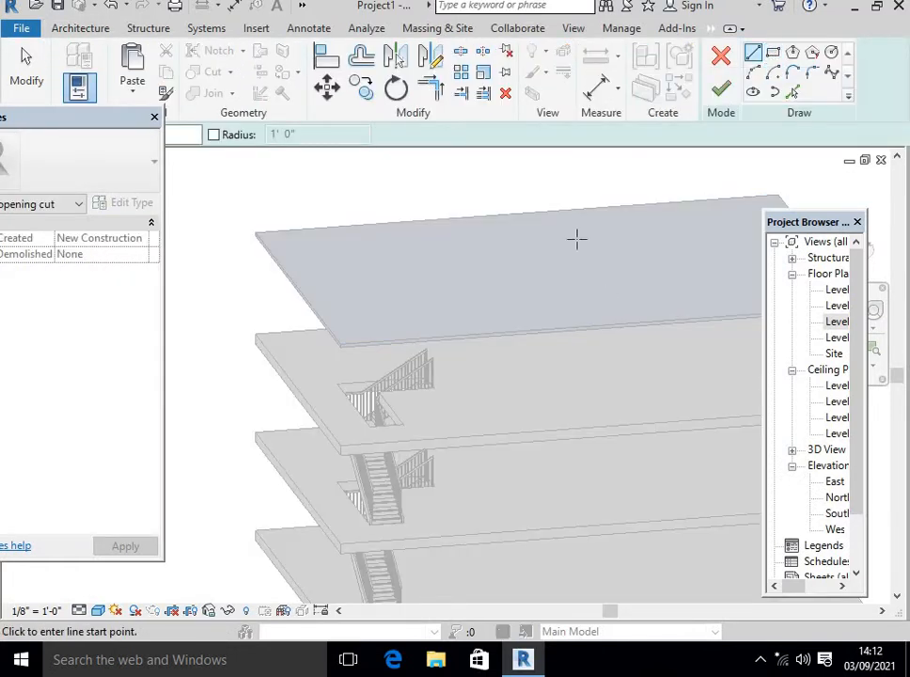
shift+middle_drag(577, 240, 429, 360)
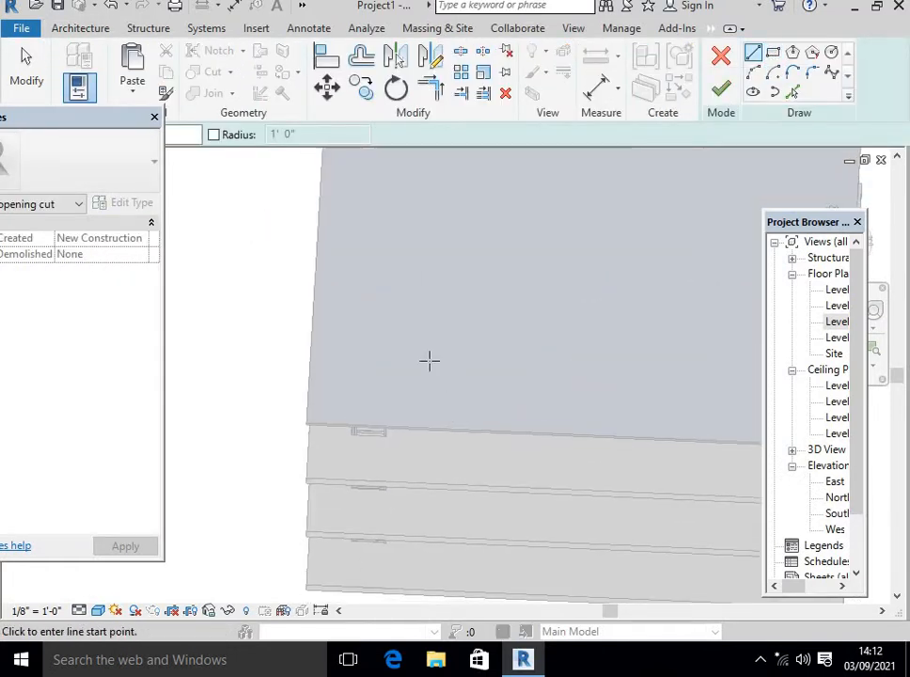
click(97, 611)
click(128, 502)
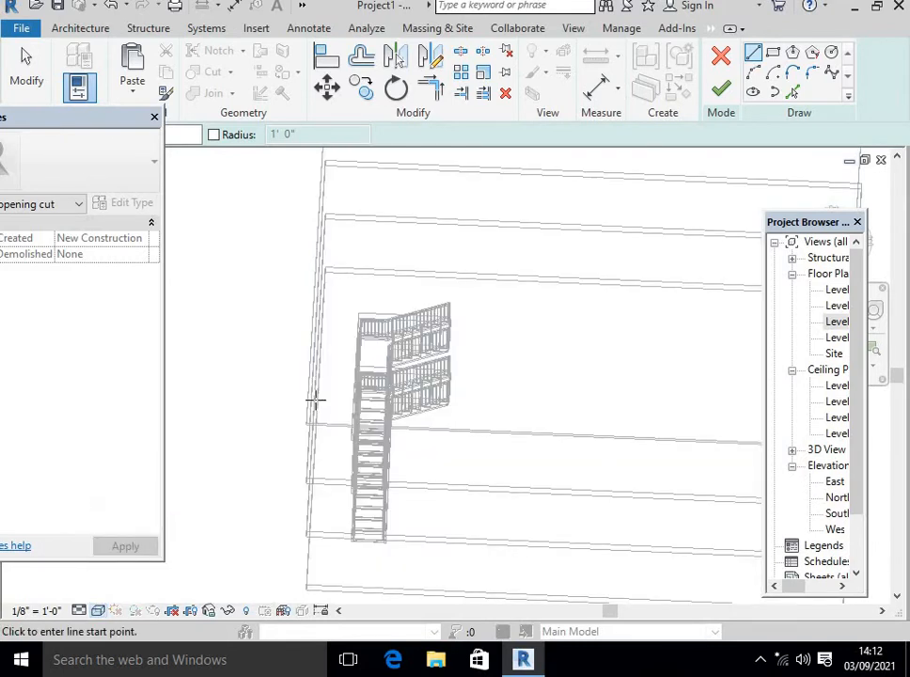
shift+middle_drag(315, 399, 697, 184)
drag(835, 222, 839, 377)
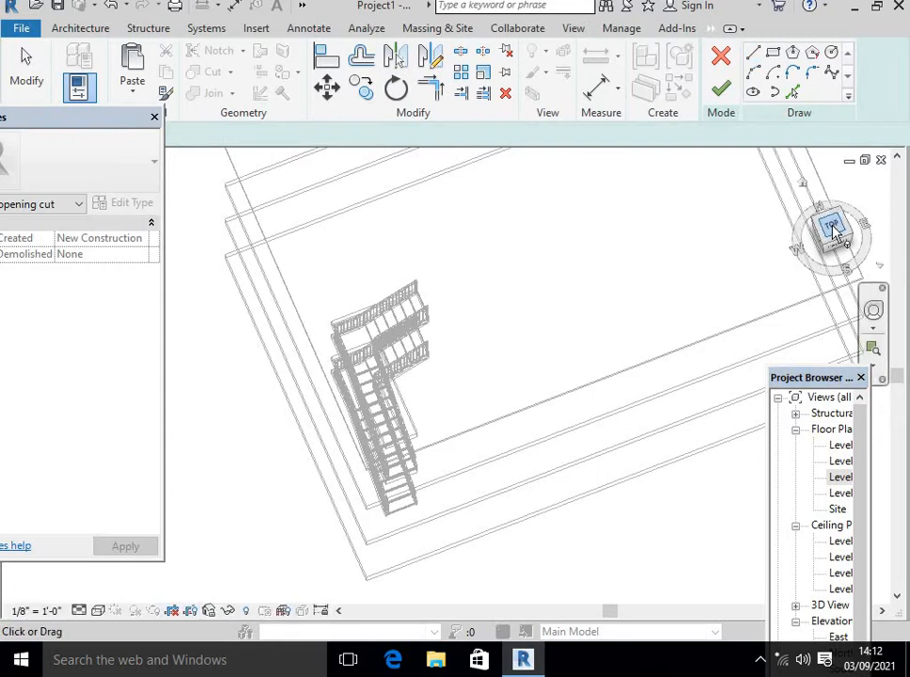
click(833, 226)
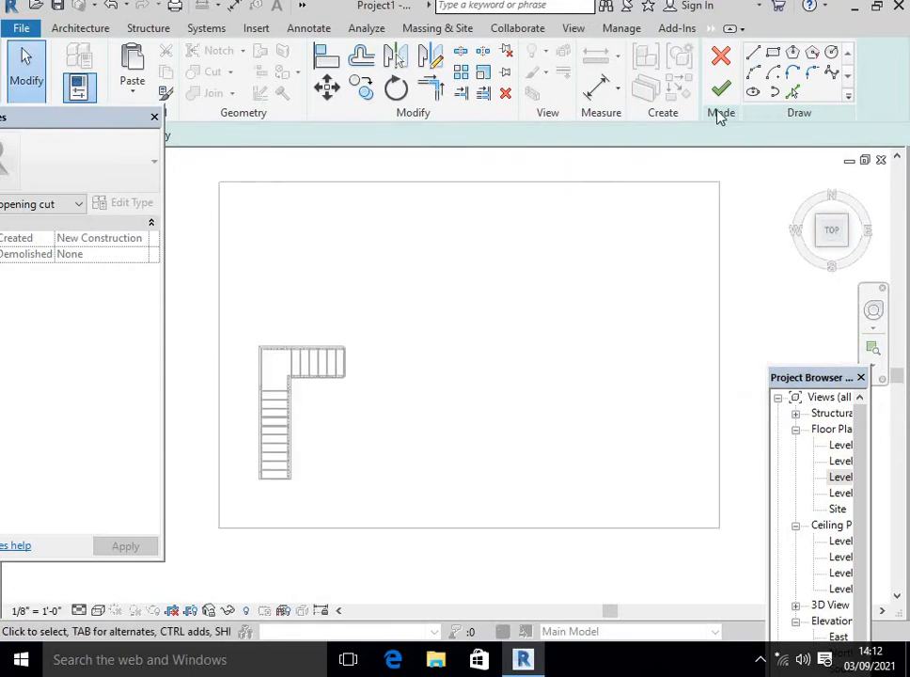
Sketch a closed L-shaped opening boundary around the stair, 3' 4" wide at the base and about 9' across the upper edge, and finish it
click(753, 53)
scroll(287, 480, up, 2)
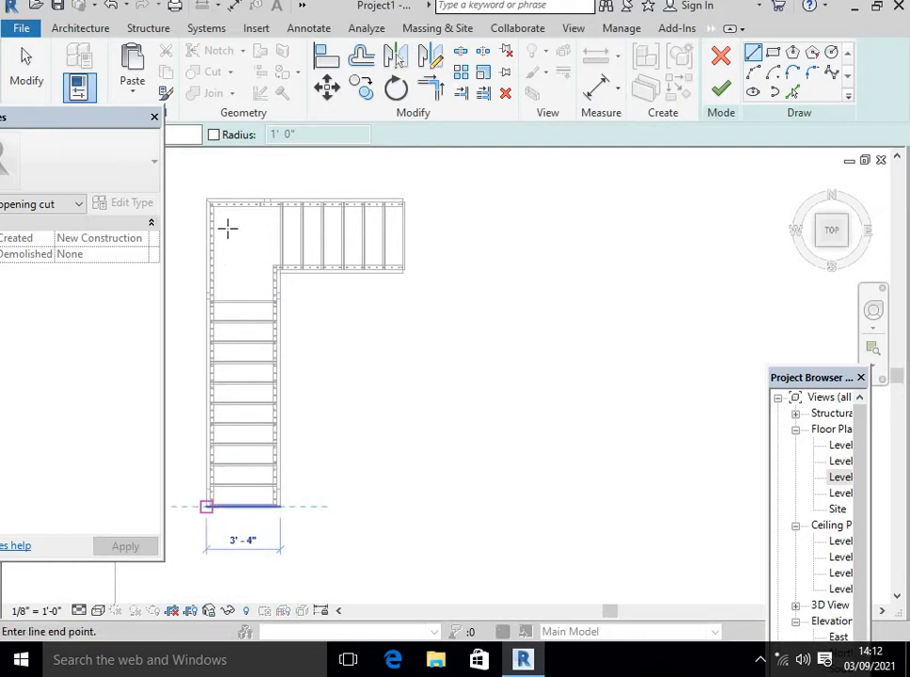
click(206, 199)
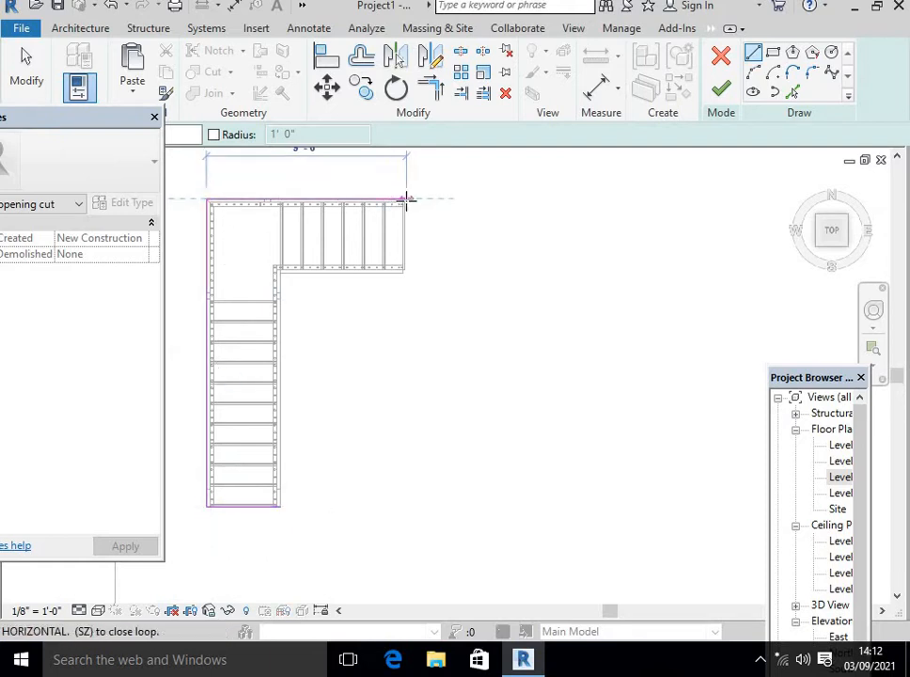
click(400, 268)
click(406, 266)
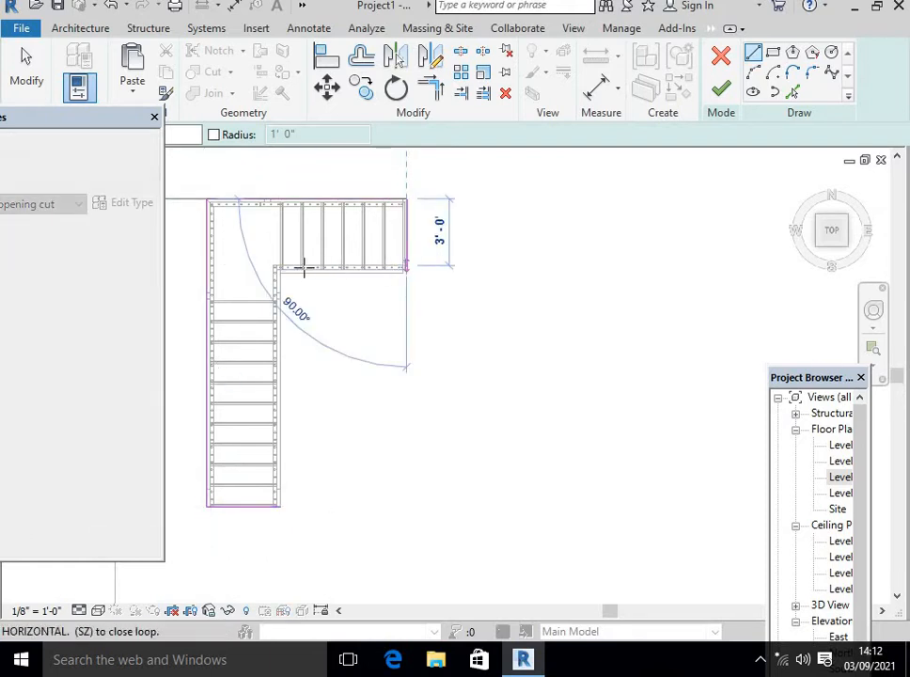
click(302, 473)
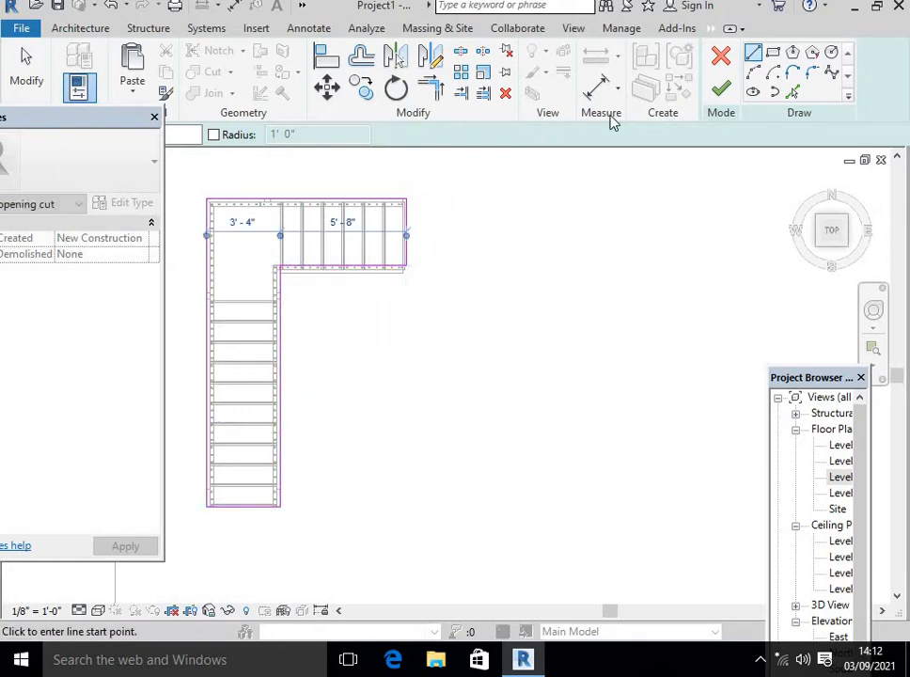
click(720, 90)
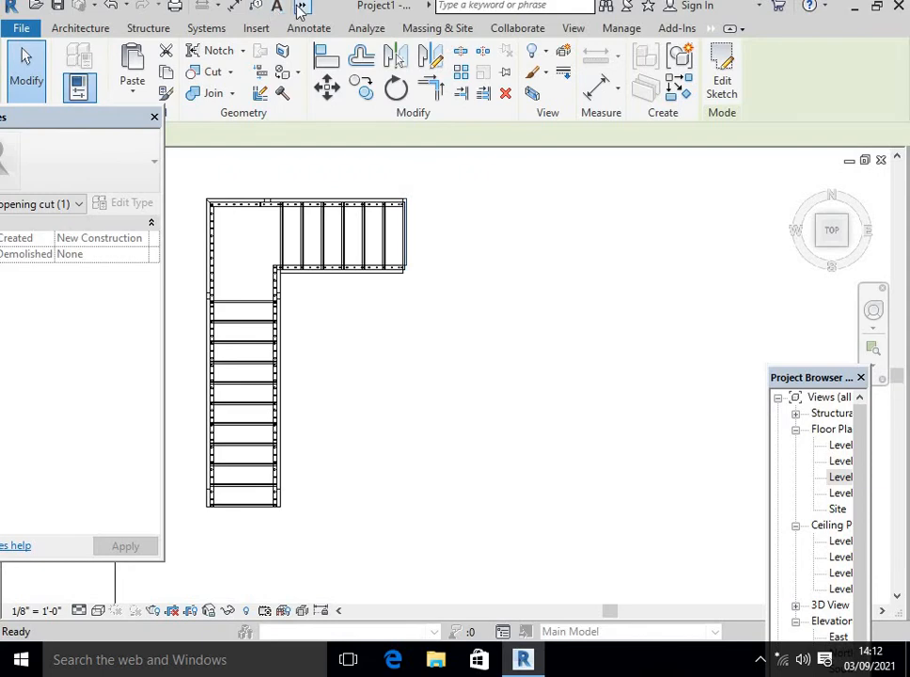
Return to an angled 3D view of the floors and set its visual style to Realistic
click(300, 7)
click(308, 28)
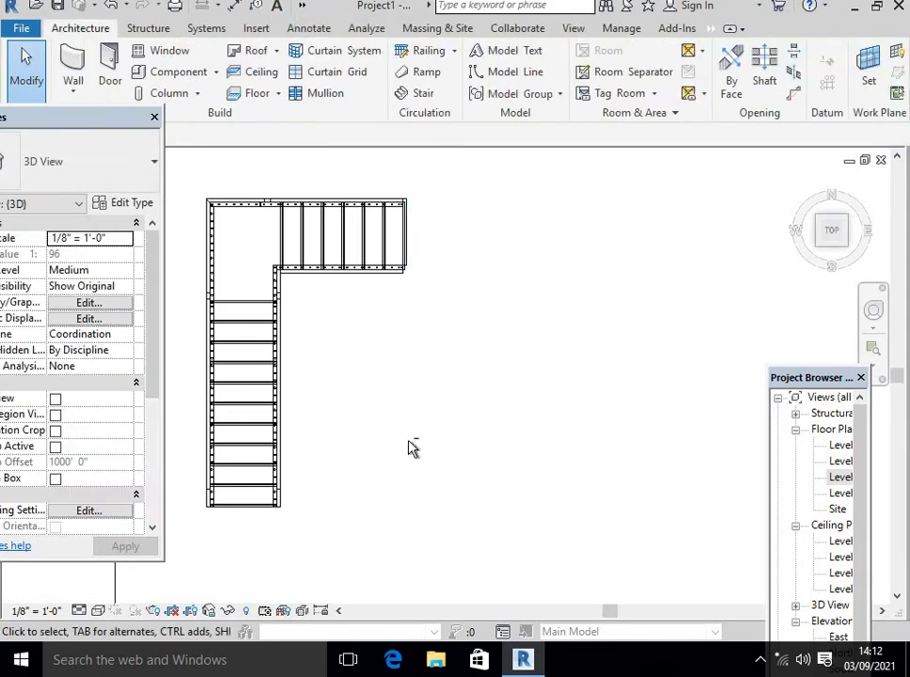
shift+middle_drag(412, 448, 260, 583)
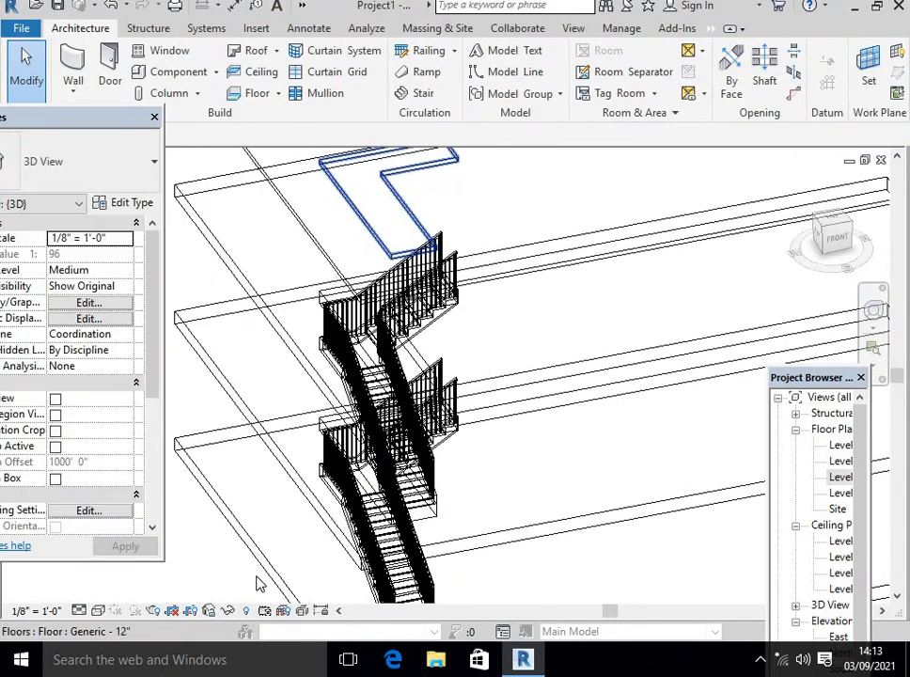
click(98, 611)
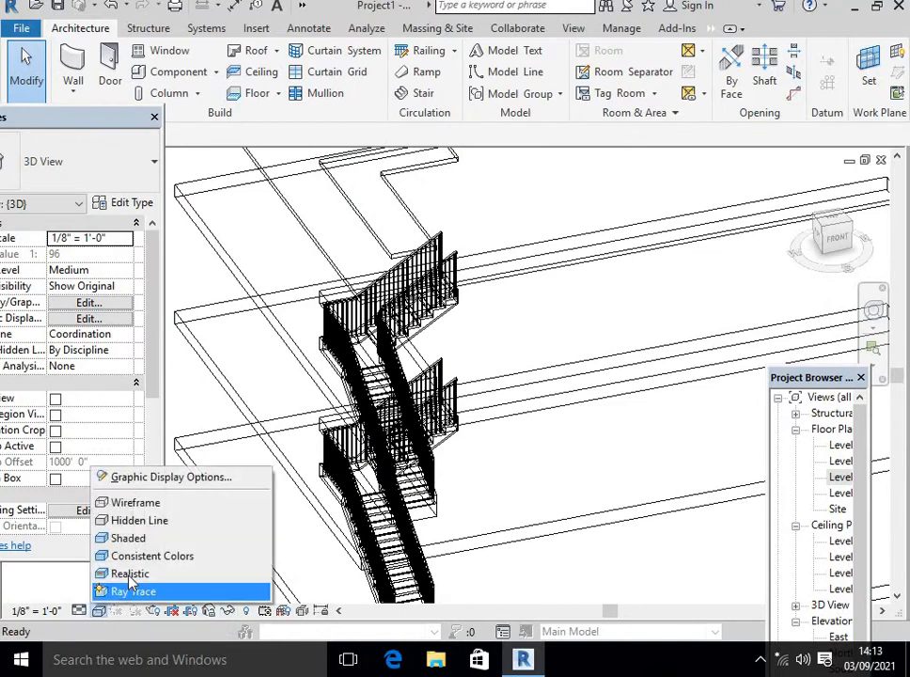
click(127, 574)
Examine the L-shaped openings in the roof soffit and the floors around the stairs from several angles
shift+middle_drag(496, 385, 439, 317)
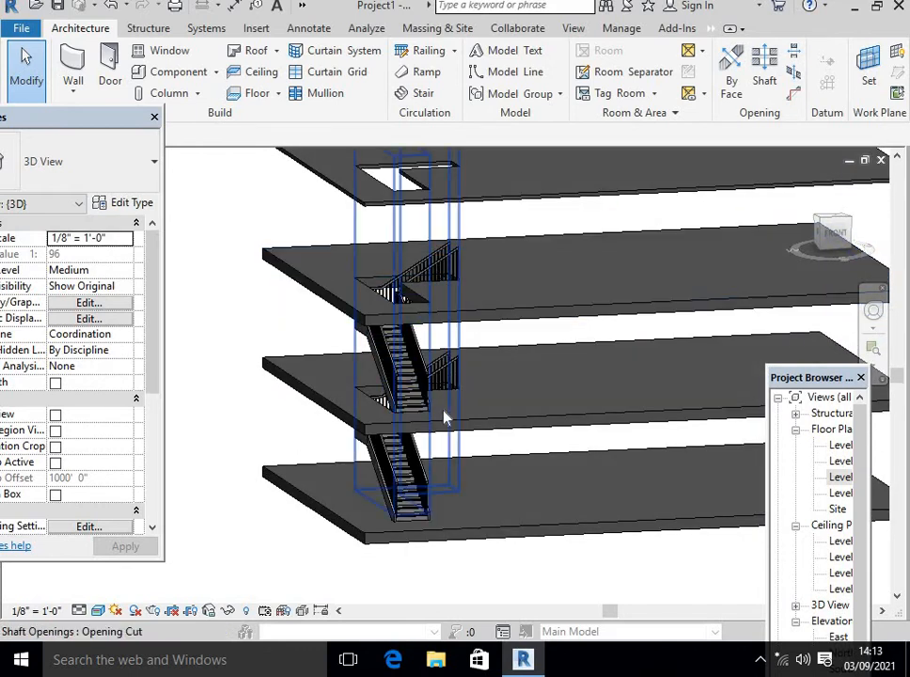
shift+middle_drag(442, 414, 484, 420)
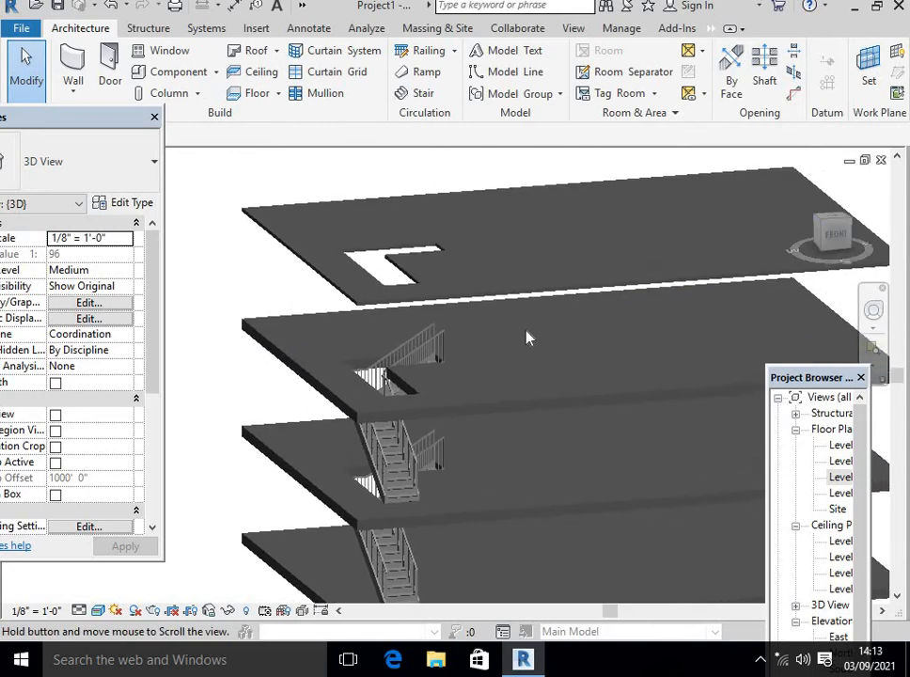
shift+middle_drag(489, 256, 462, 362)
scroll(469, 293, down, 1)
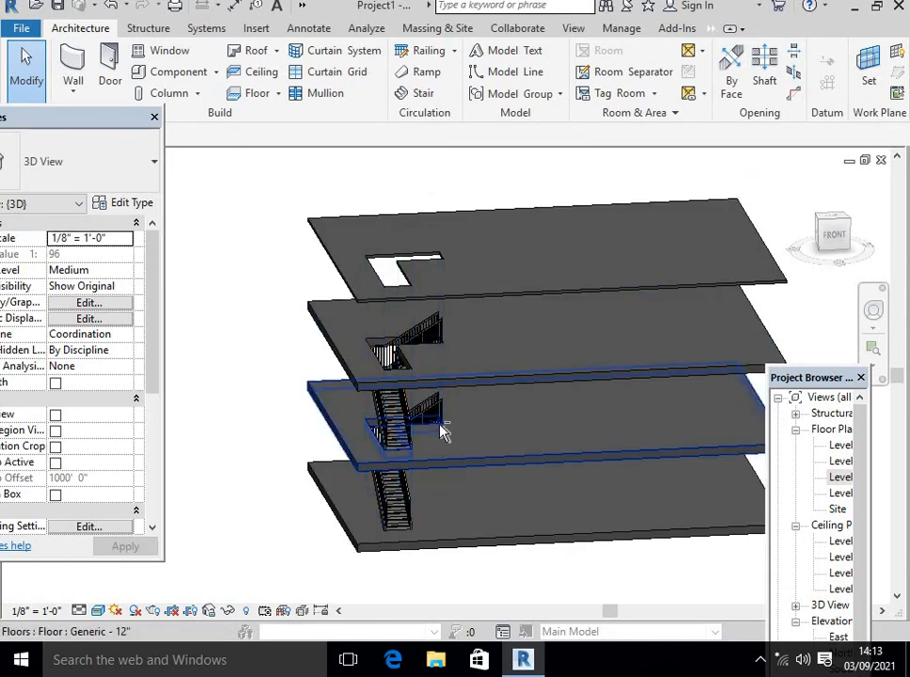
shift+middle_drag(443, 431, 479, 447)
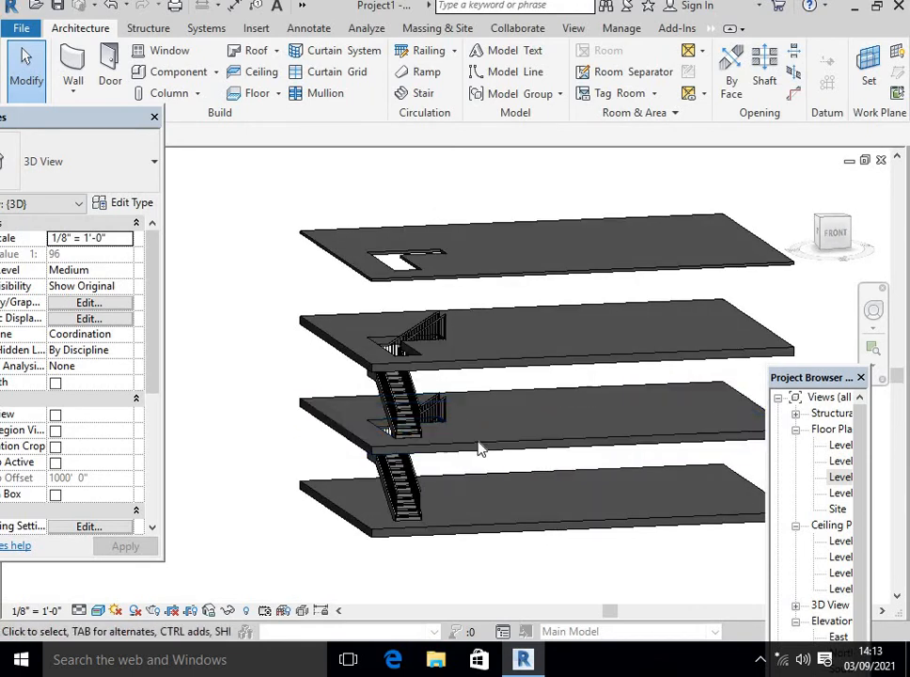
shift+middle_drag(517, 494, 531, 470)
shift+middle_drag(529, 356, 406, 395)
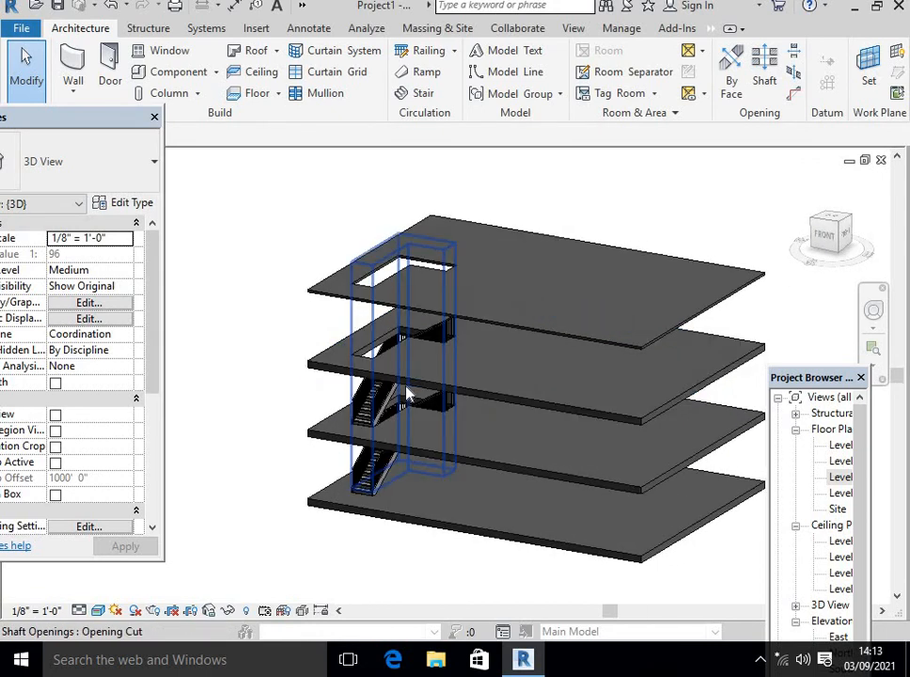